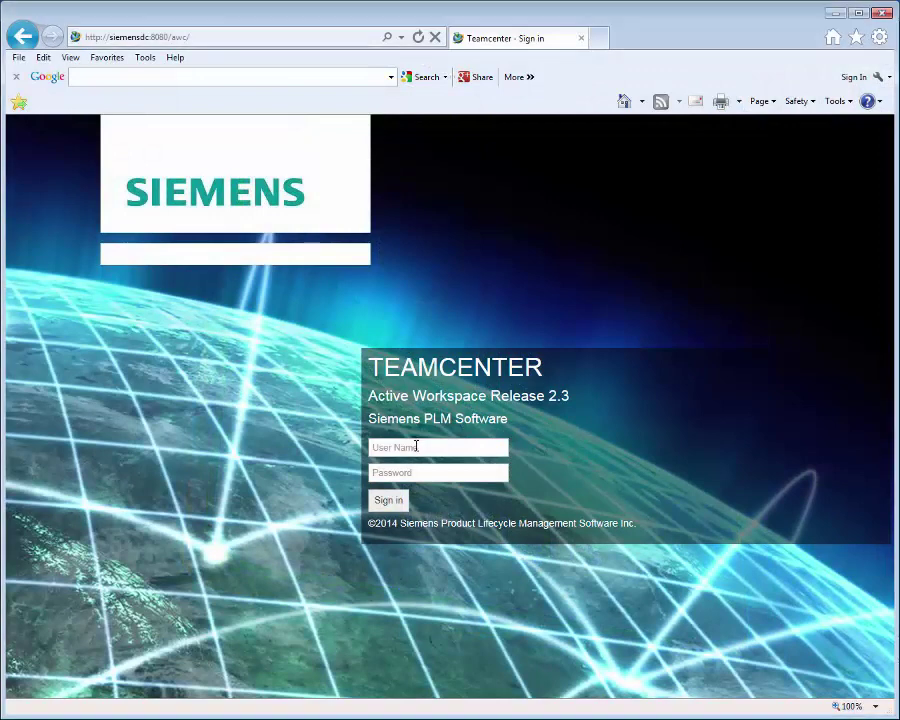
Sign in to Active Workspace as user 'ar'.
left_click(416, 446)
type("ary")
key("Tab")
key("Return")
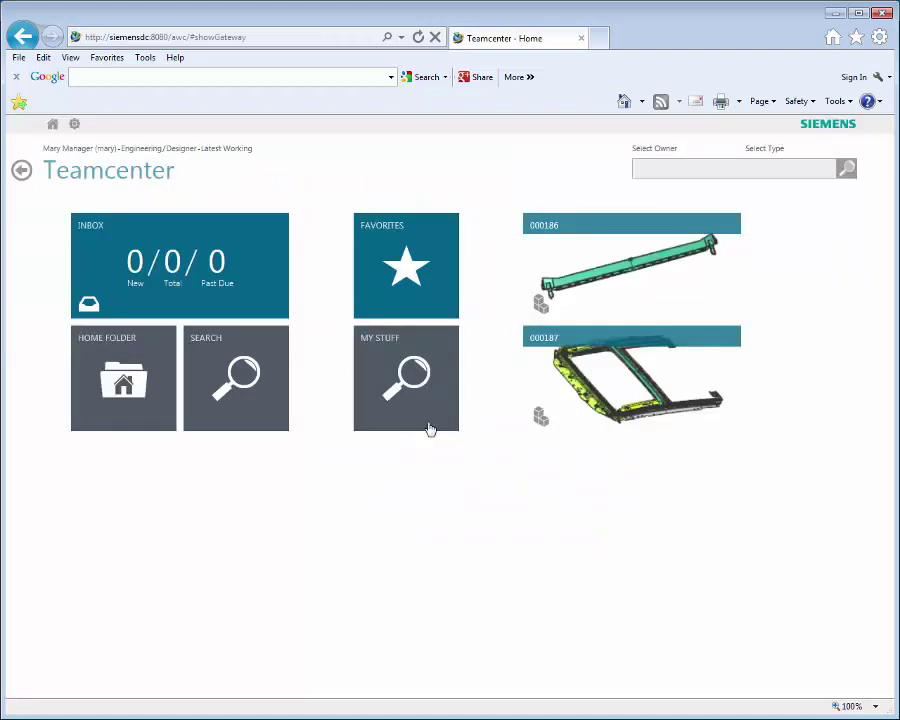
Trace revision 000186/B through Where Used to parent 000187 and show its attachments.
left_click(617, 283)
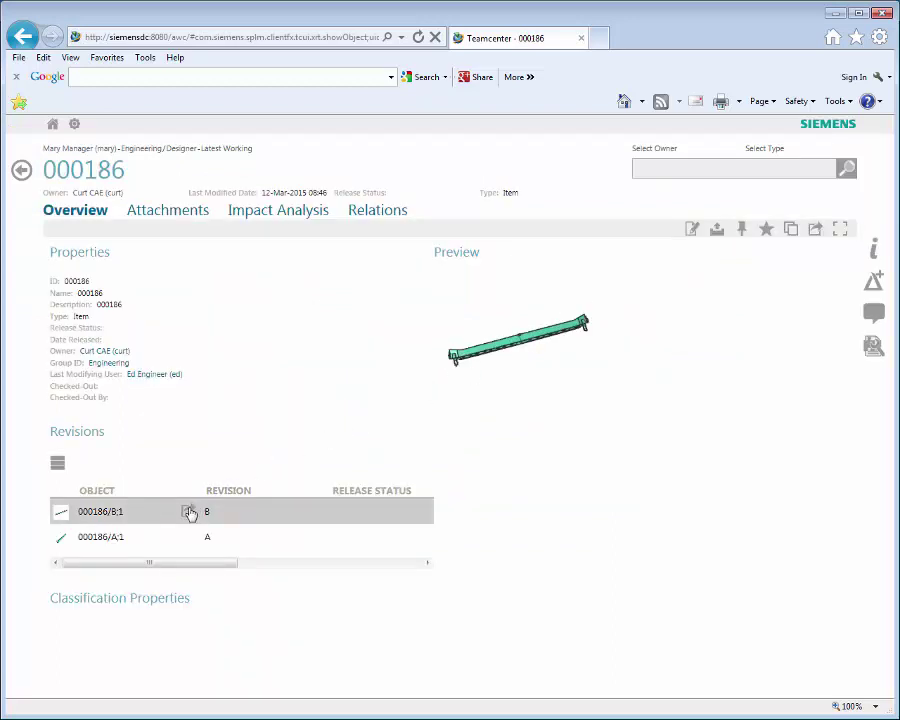
left_click(191, 512)
left_click(310, 215)
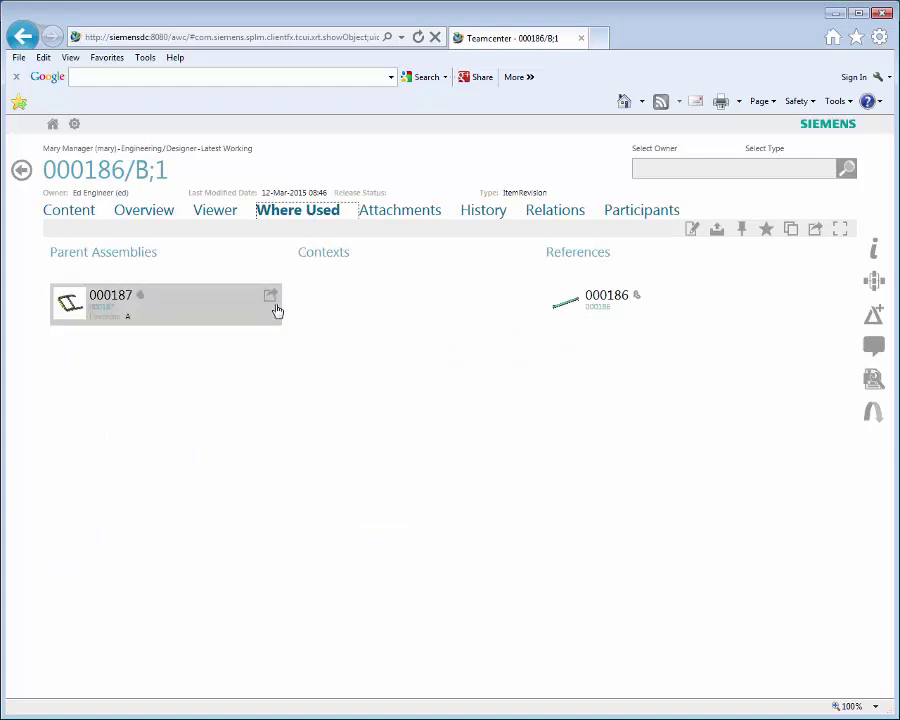
left_click(269, 302)
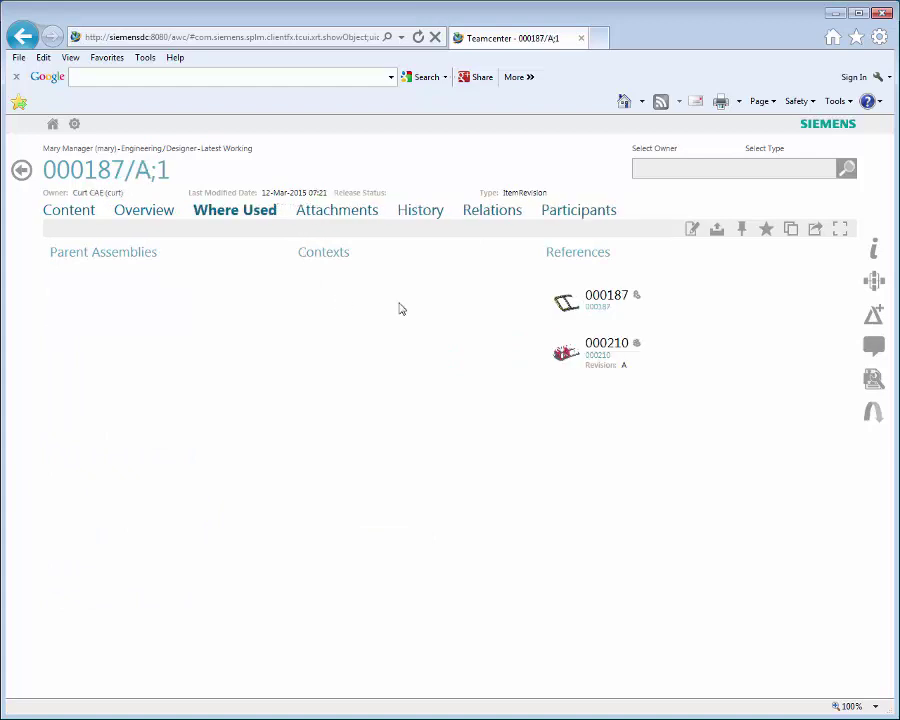
left_click(749, 303)
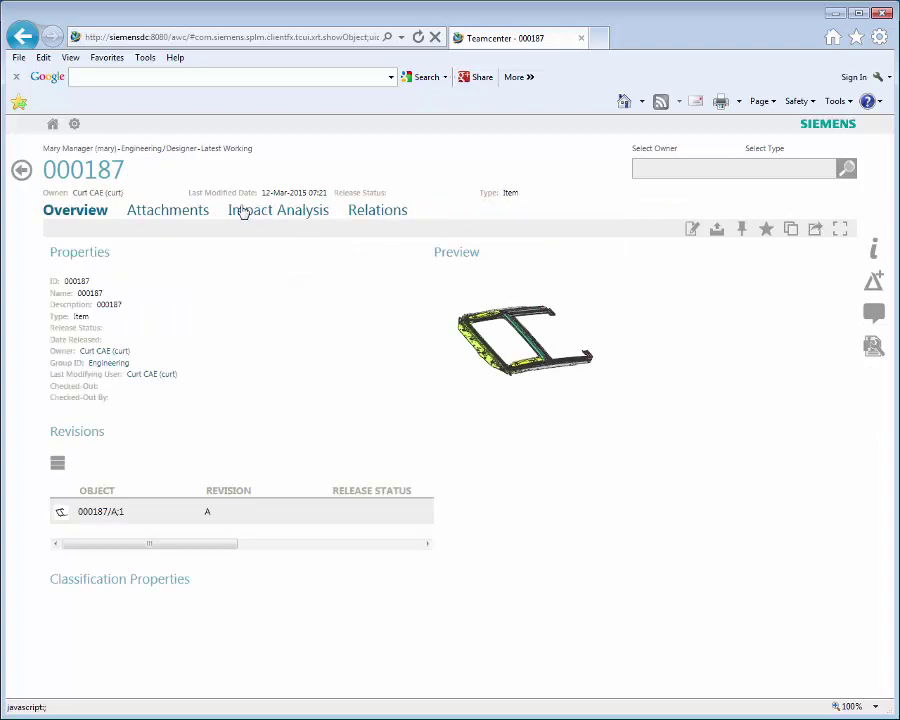
left_click(168, 213)
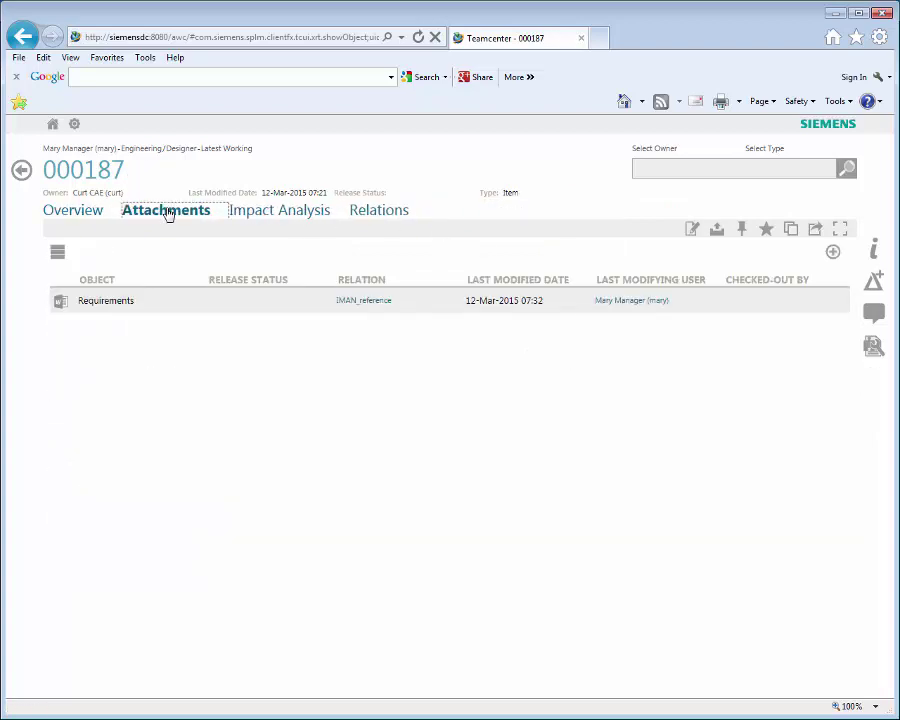
double_click(192, 301)
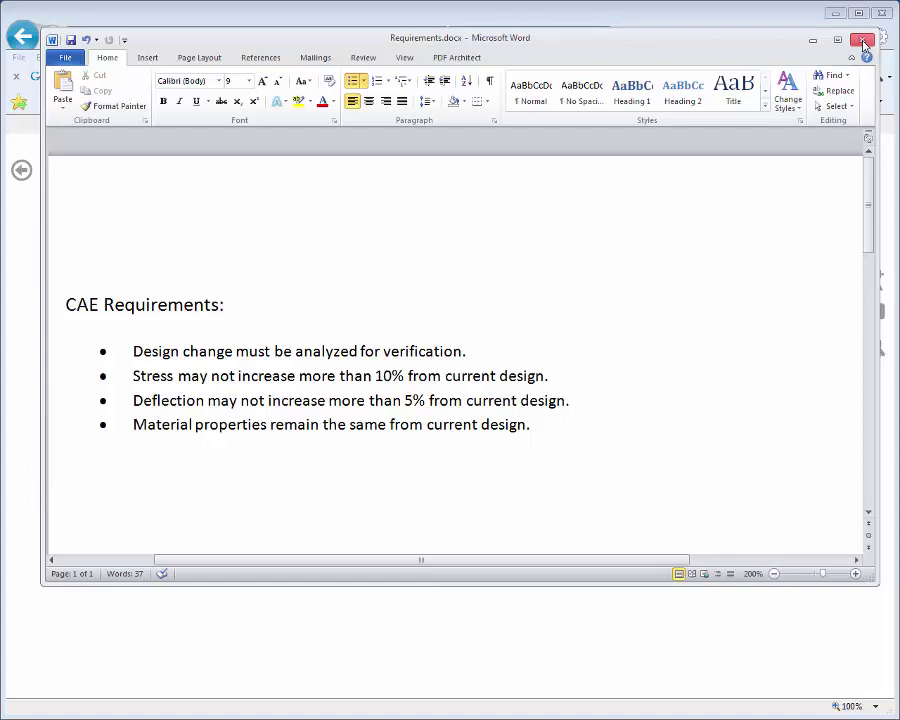
left_click(865, 41)
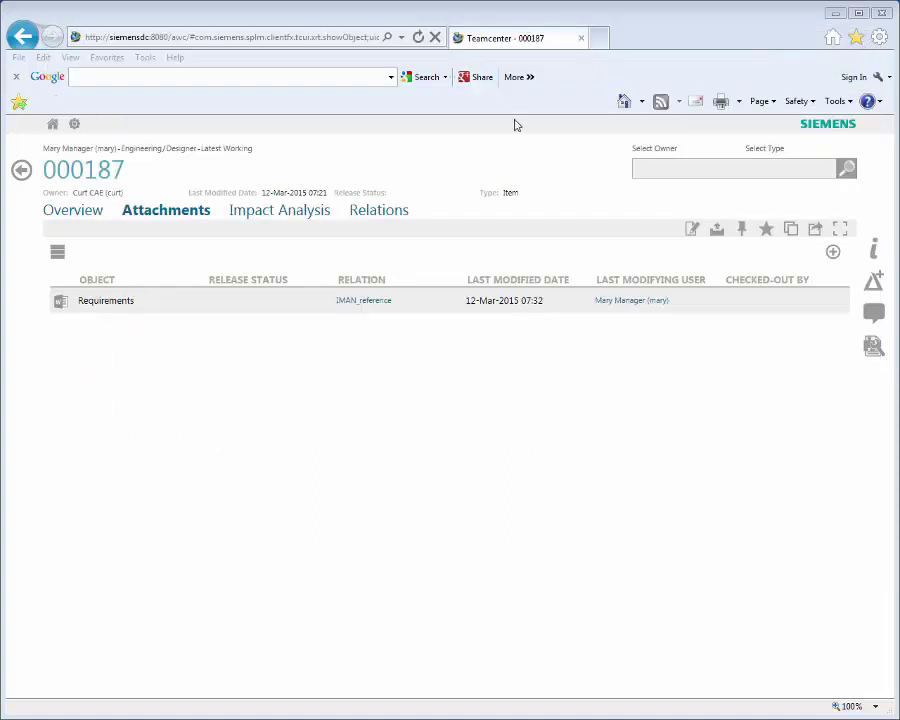
Submit 000187/A;1 to CAE Process Workflow as 'Sunroof design change.' with a stress-impact description.
left_click(21, 170)
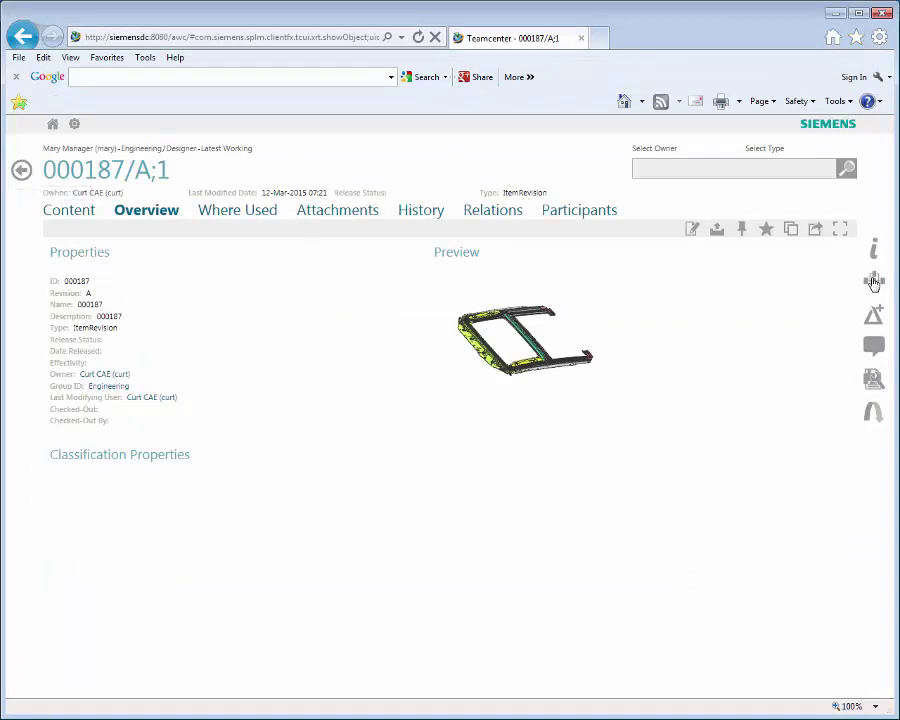
left_click(874, 280)
left_click(839, 305)
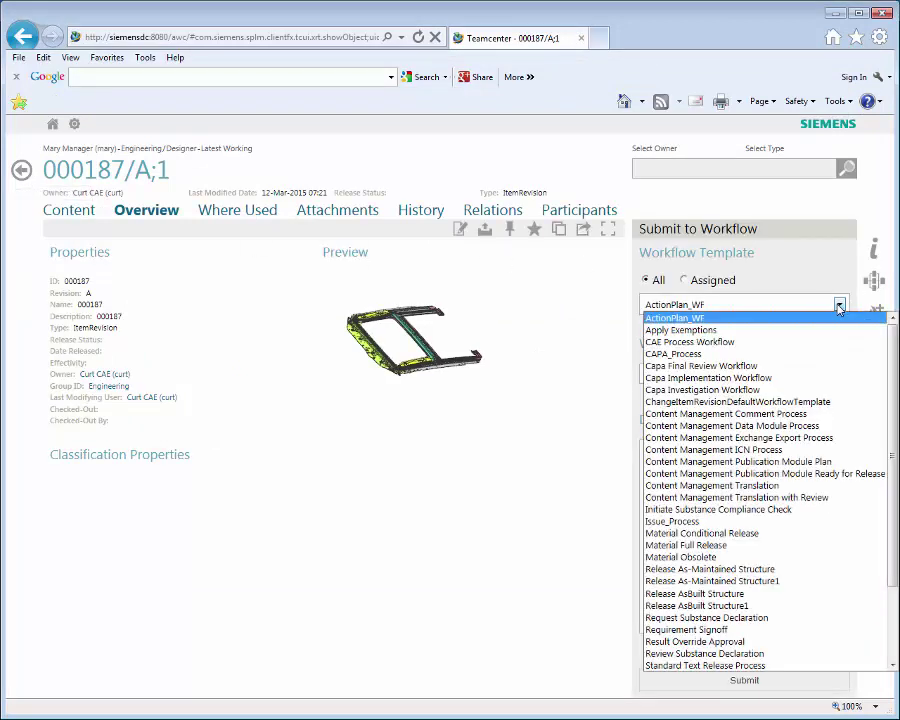
left_click(820, 343)
left_click(794, 375)
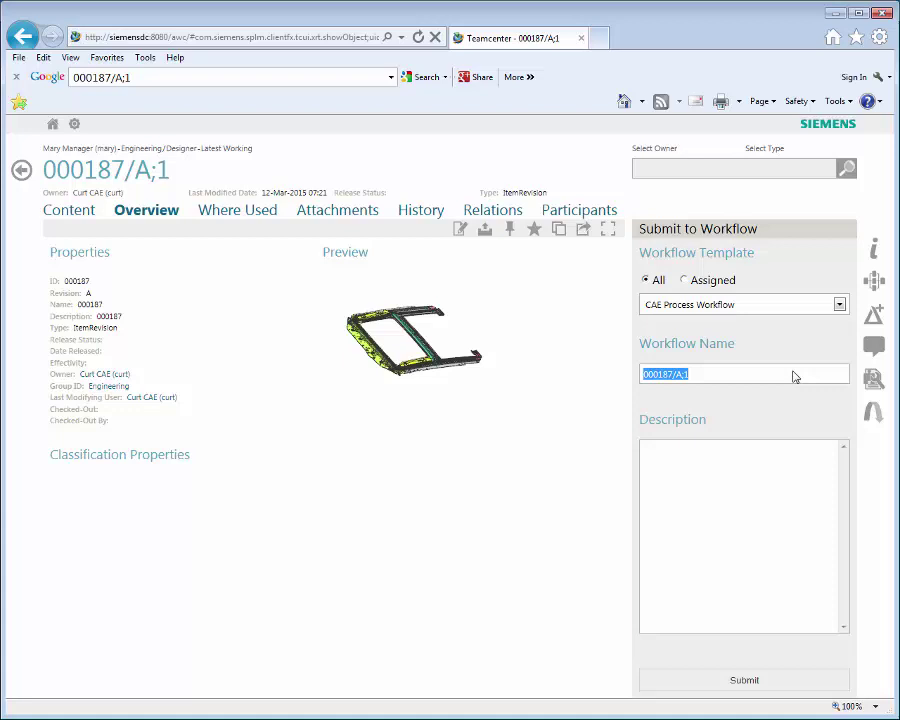
type("Sunroof design change")
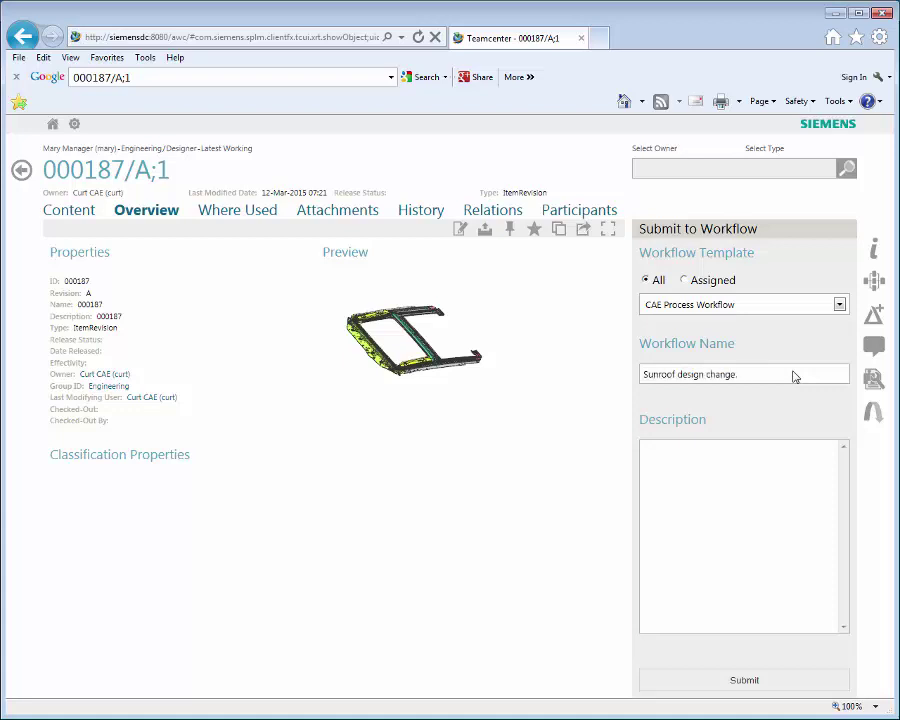
type(".")
type("Component design has chang")
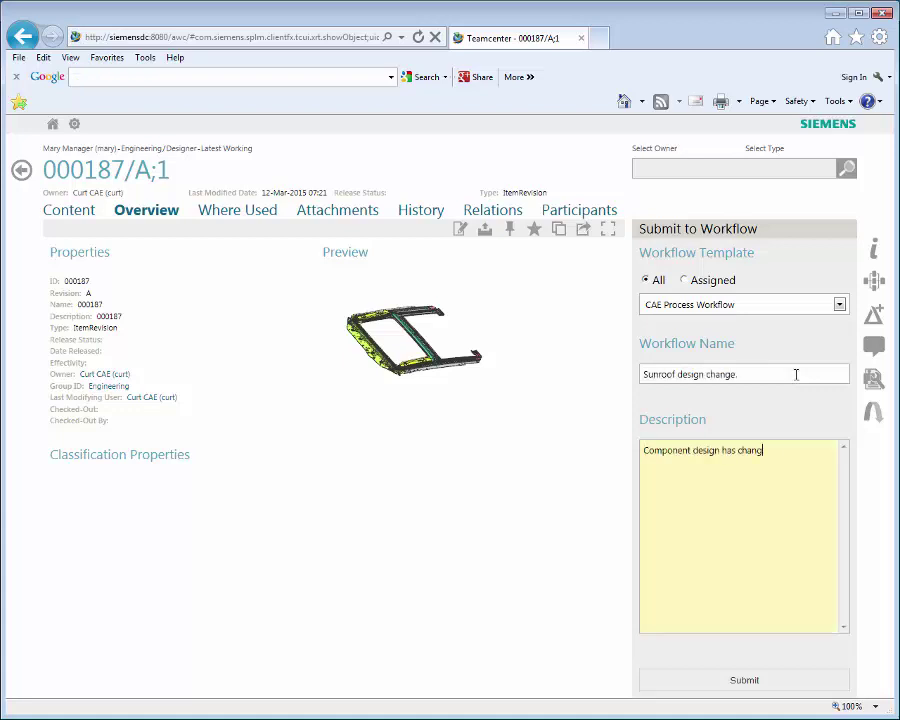
type("ed. Analyze change for impact on stress and displacement.")
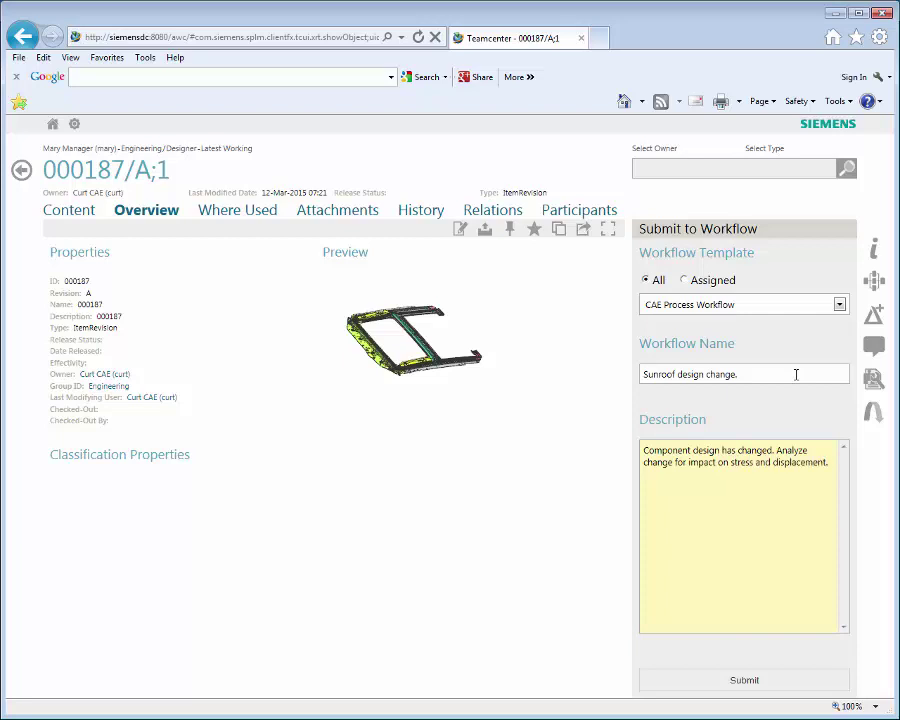
left_click(738, 679)
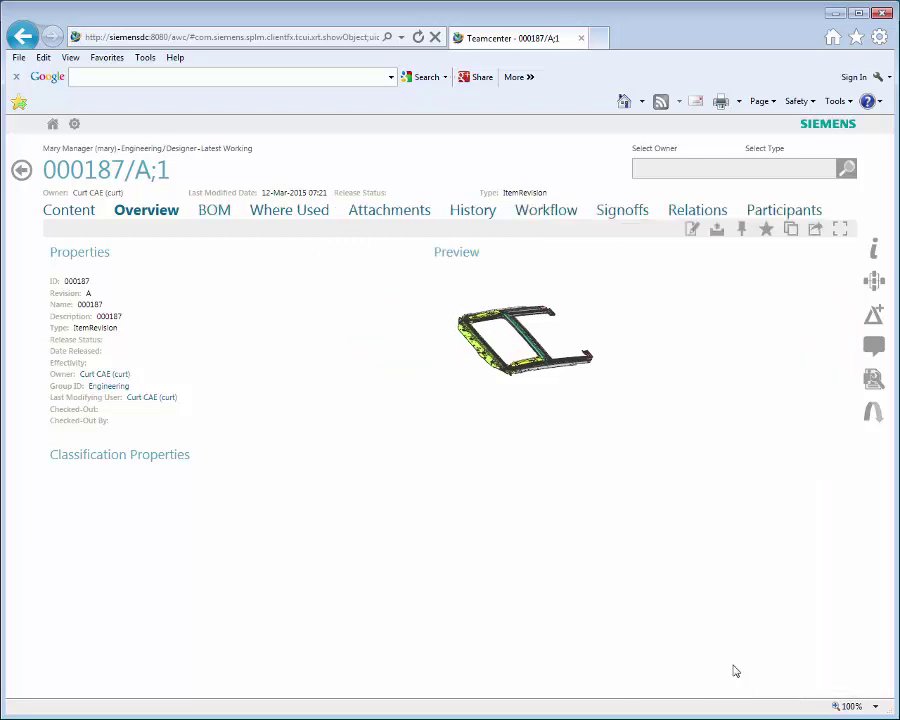
Open the Assign CAE Task from the home inbox and mark it Complete.
left_click(53, 125)
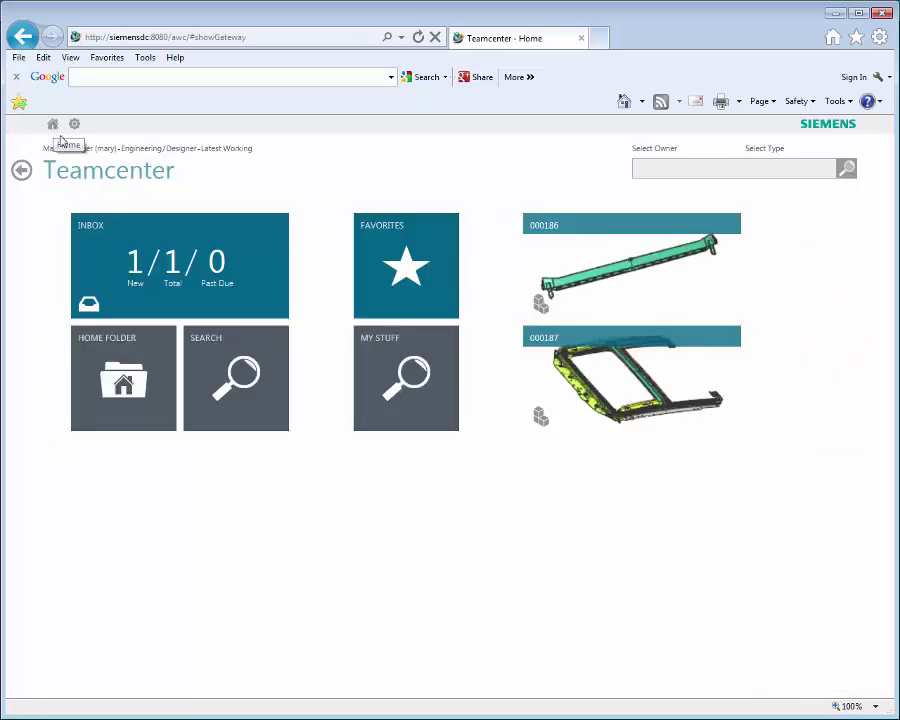
left_click(92, 180)
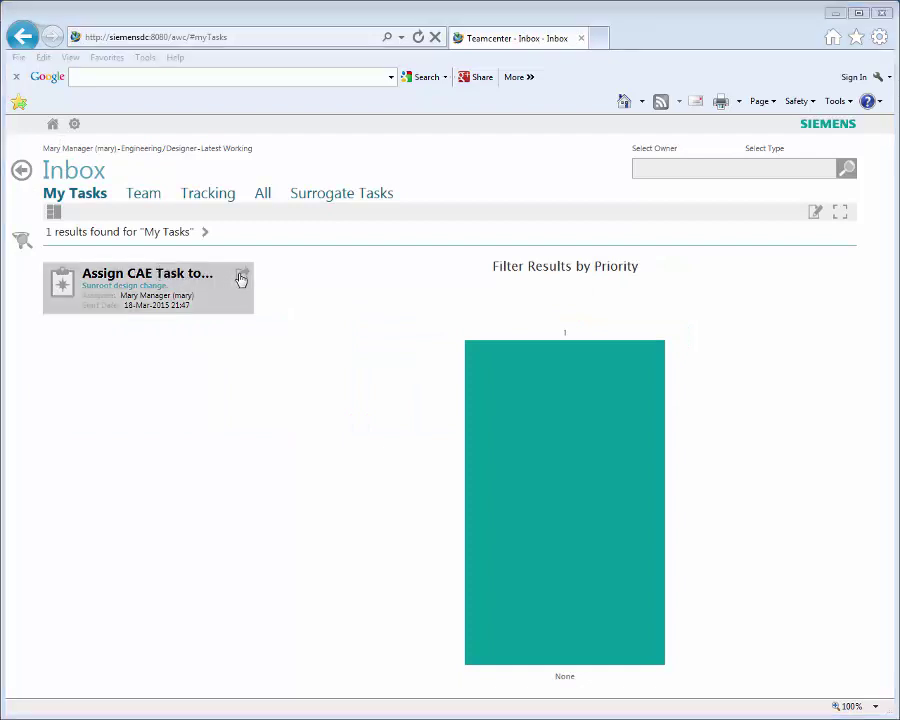
left_click(242, 277)
left_click(250, 213)
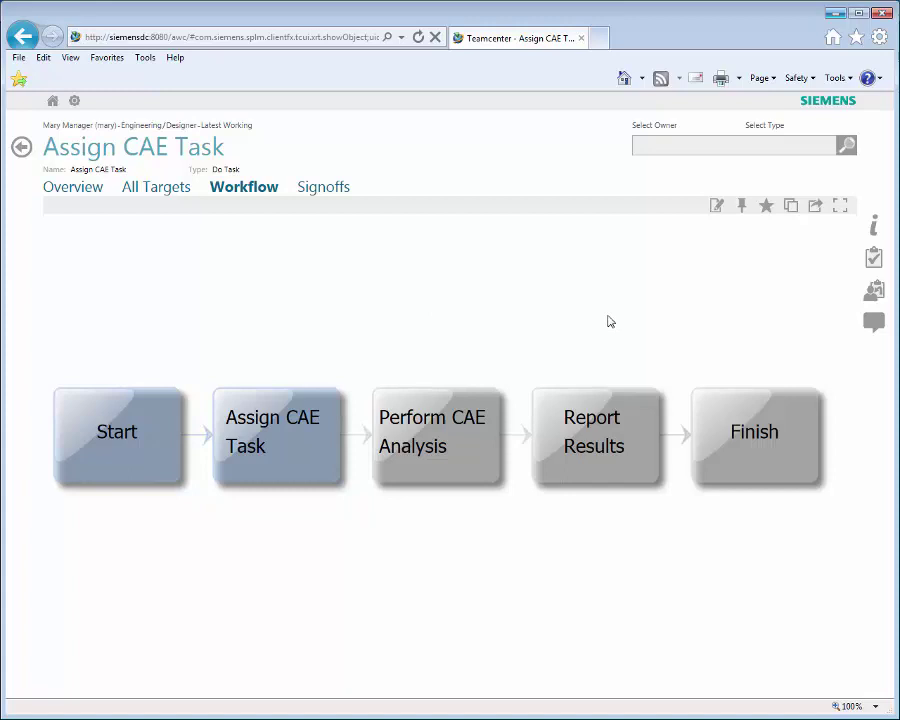
left_click(873, 258)
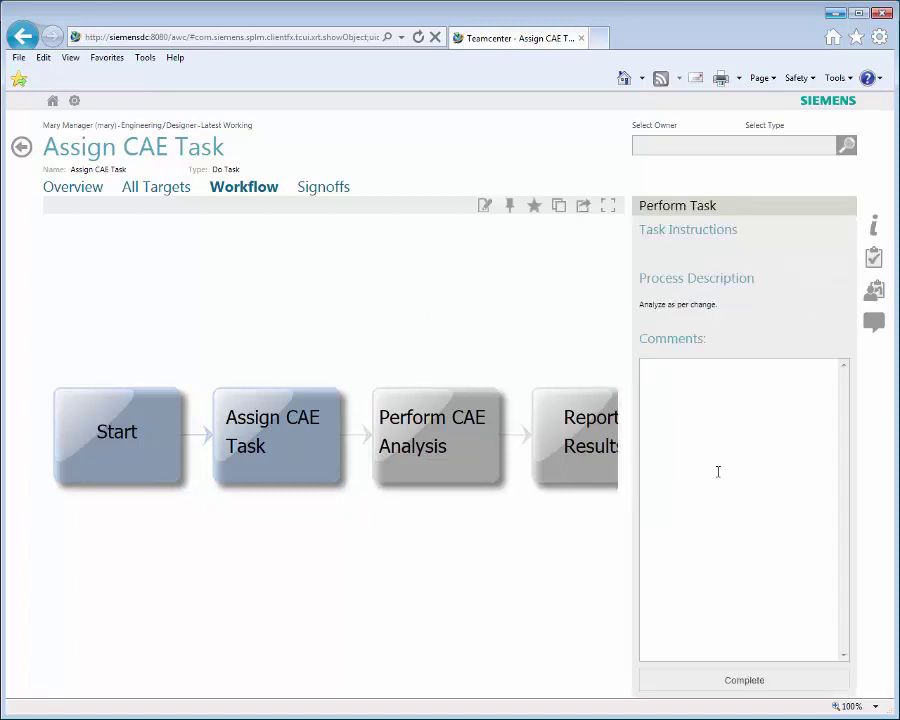
left_click(722, 684)
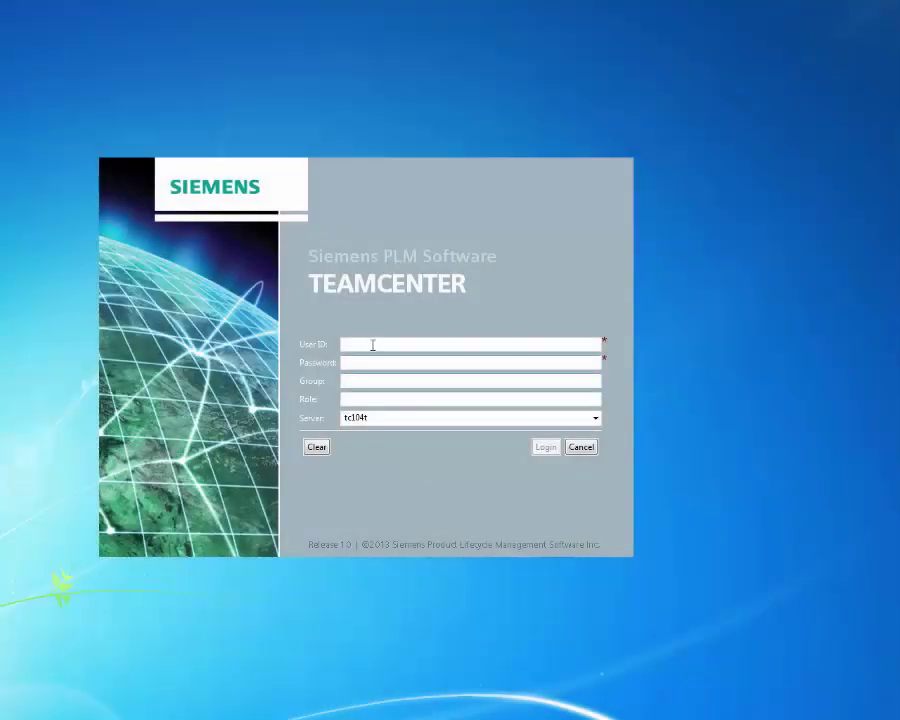
Log in to the rich client as user 'curt'.
left_click(371, 345)
type("curt")
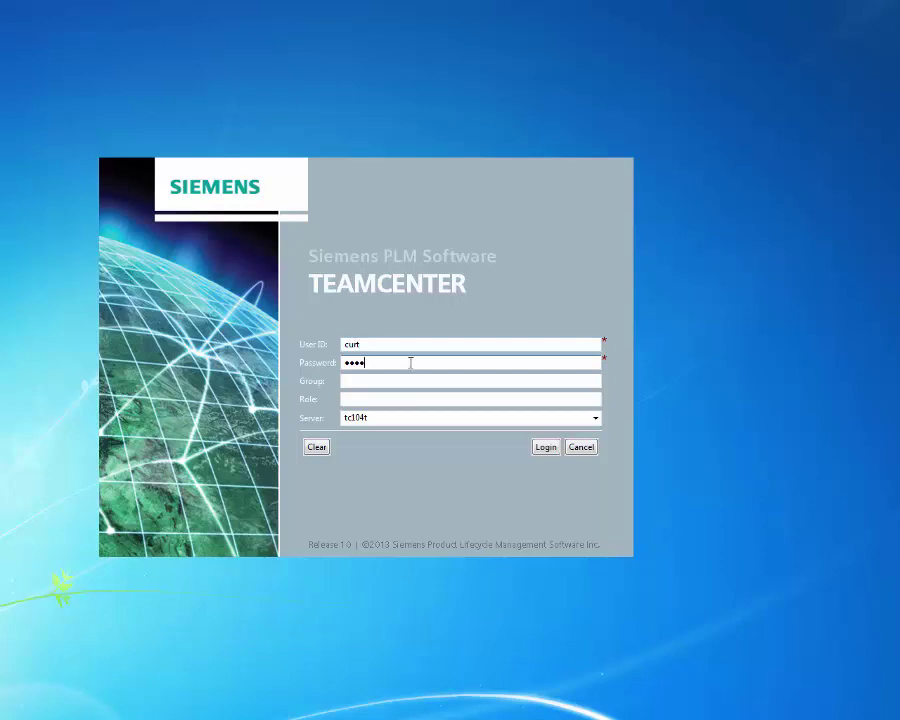
left_click(546, 446)
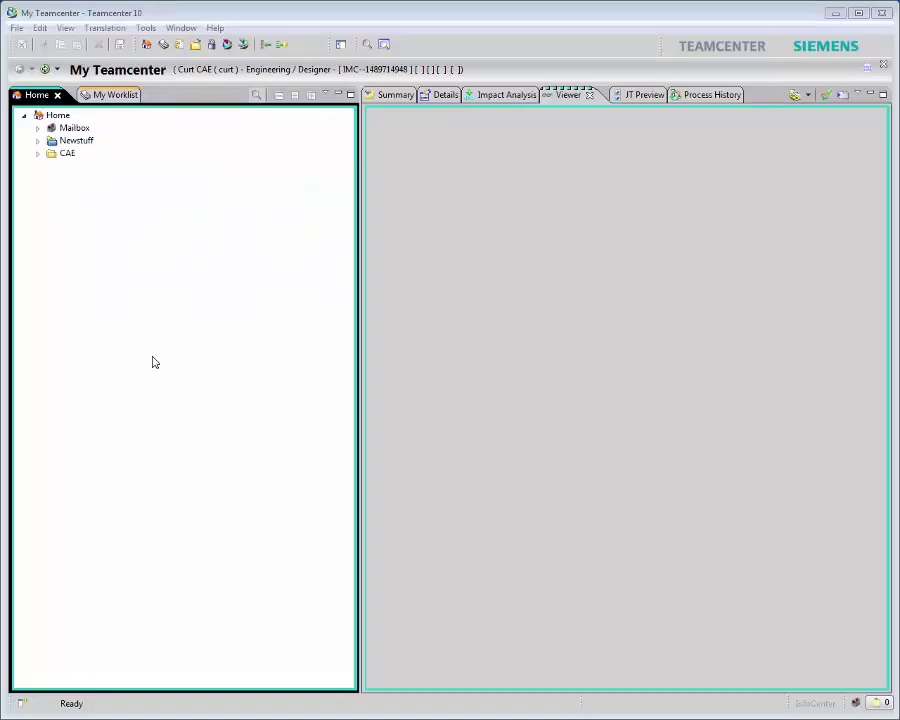
Select the Sunroof design change task in My Worklist and show its process diagram.
left_click(106, 94)
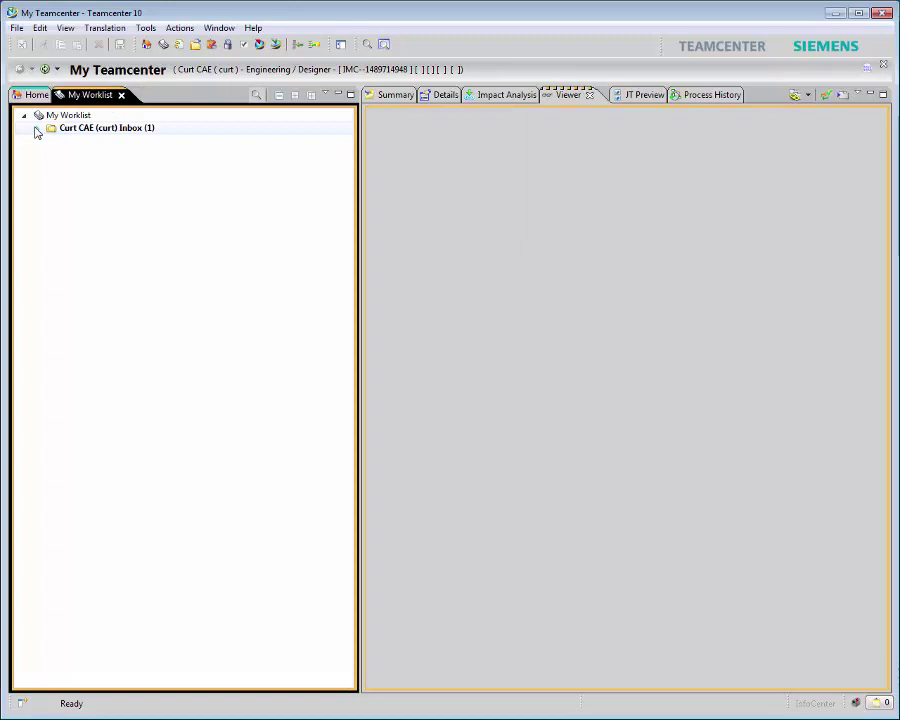
left_click(37, 128)
left_click(51, 141)
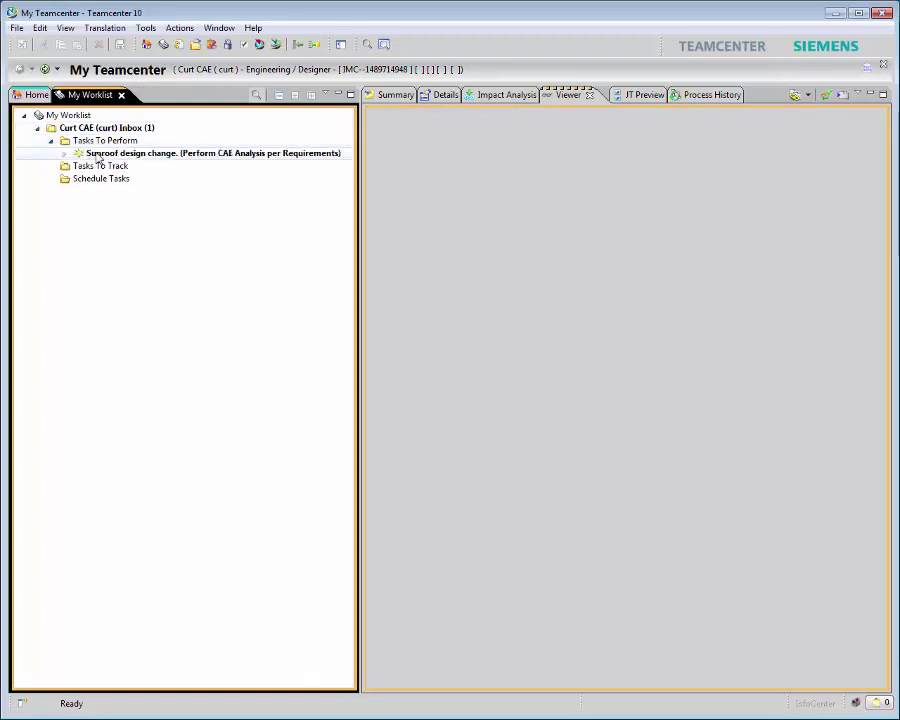
left_click(150, 153)
left_click(629, 120)
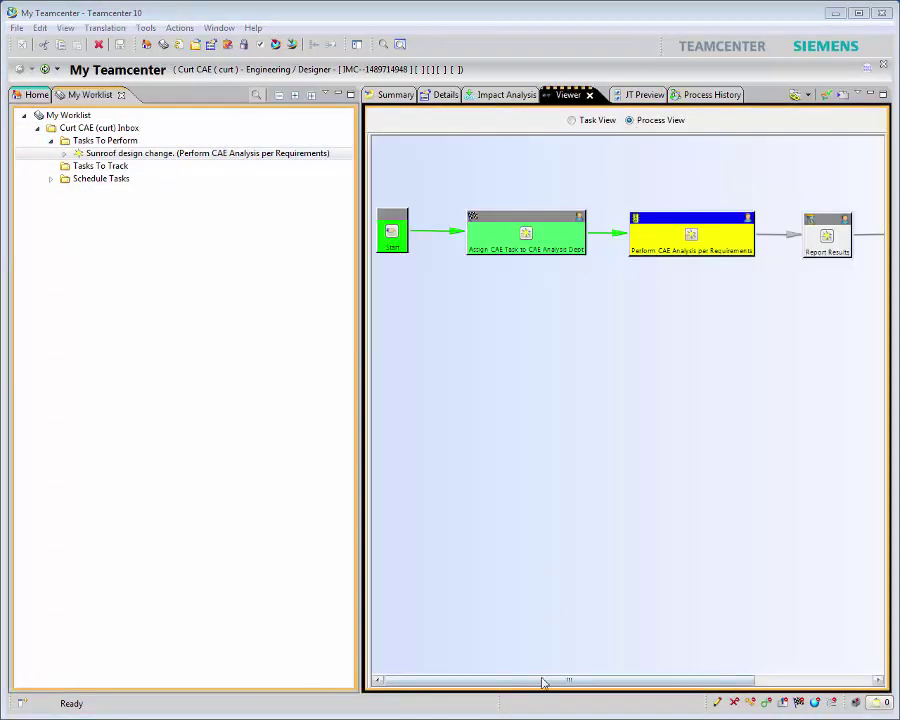
left_click_drag(540, 681, 676, 699)
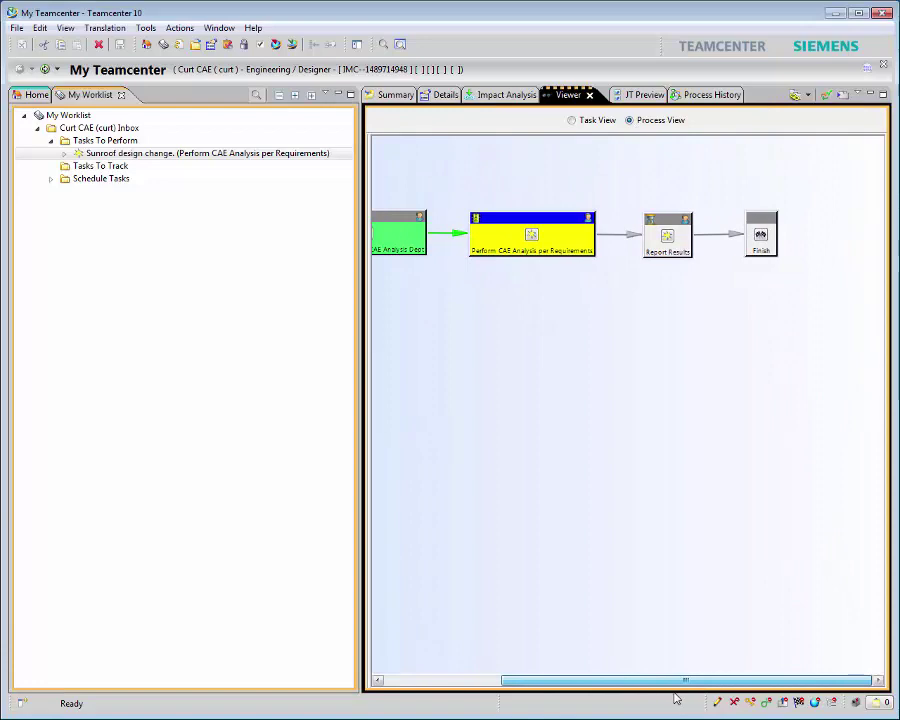
View the task's Requirements reference, then list its targets and preview 000187/A;1.
left_click(64, 153)
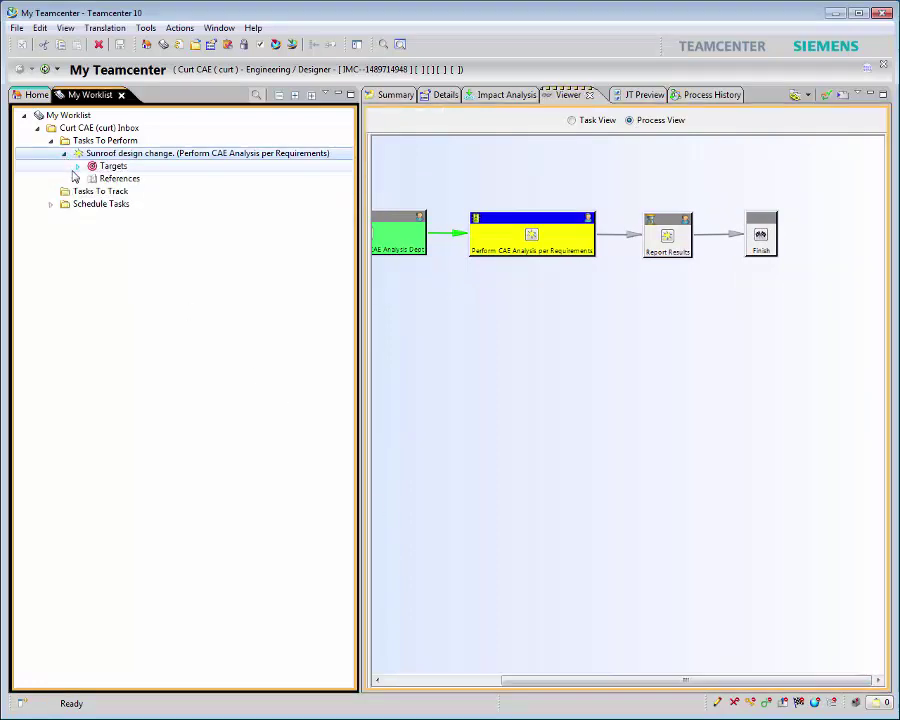
left_click(77, 178)
left_click(125, 191)
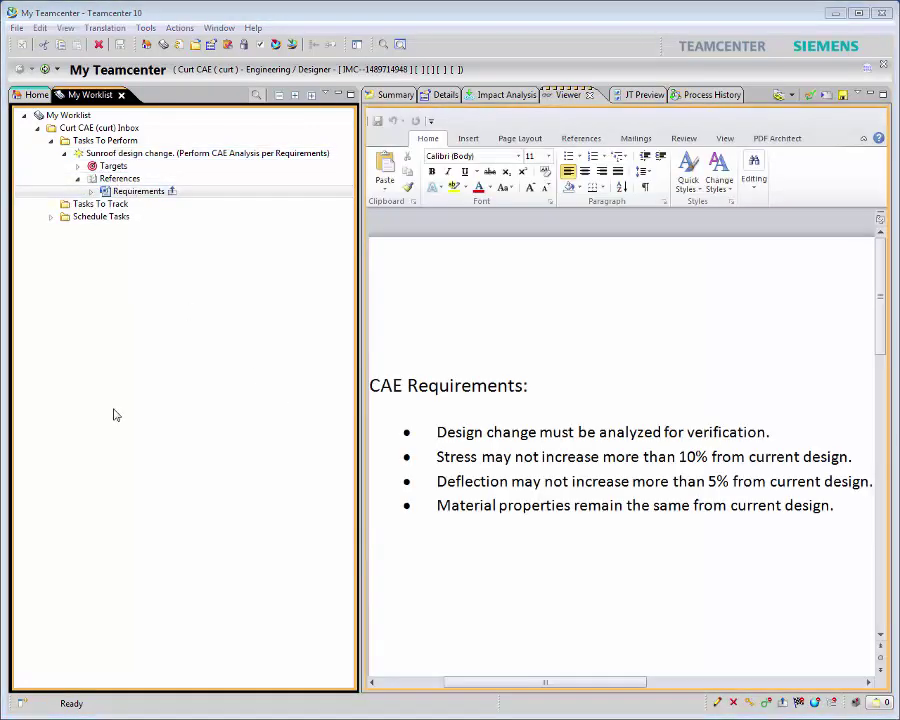
left_click(77, 178)
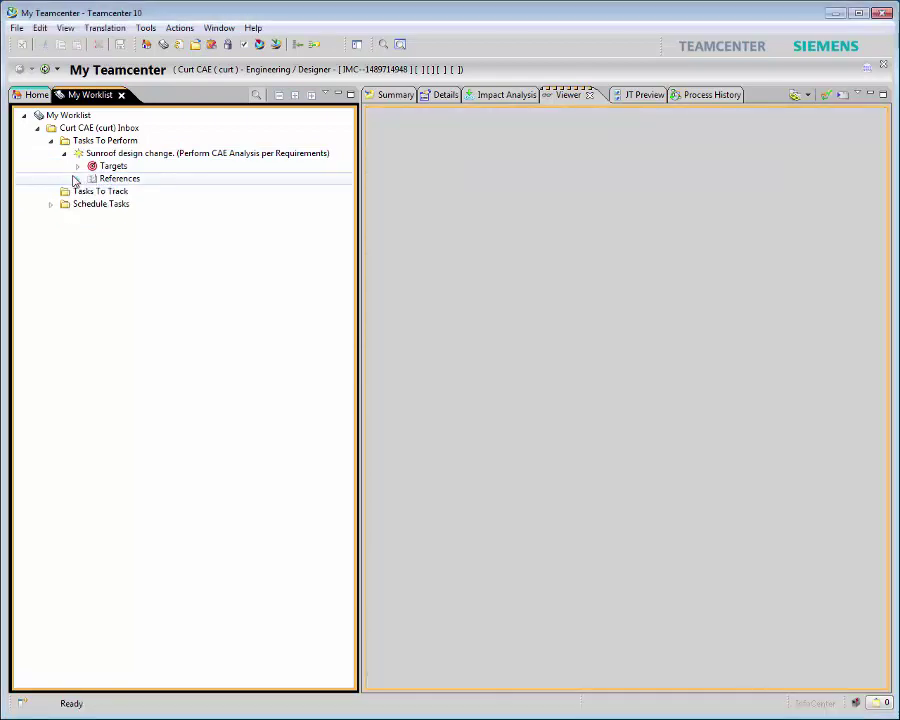
left_click(77, 166)
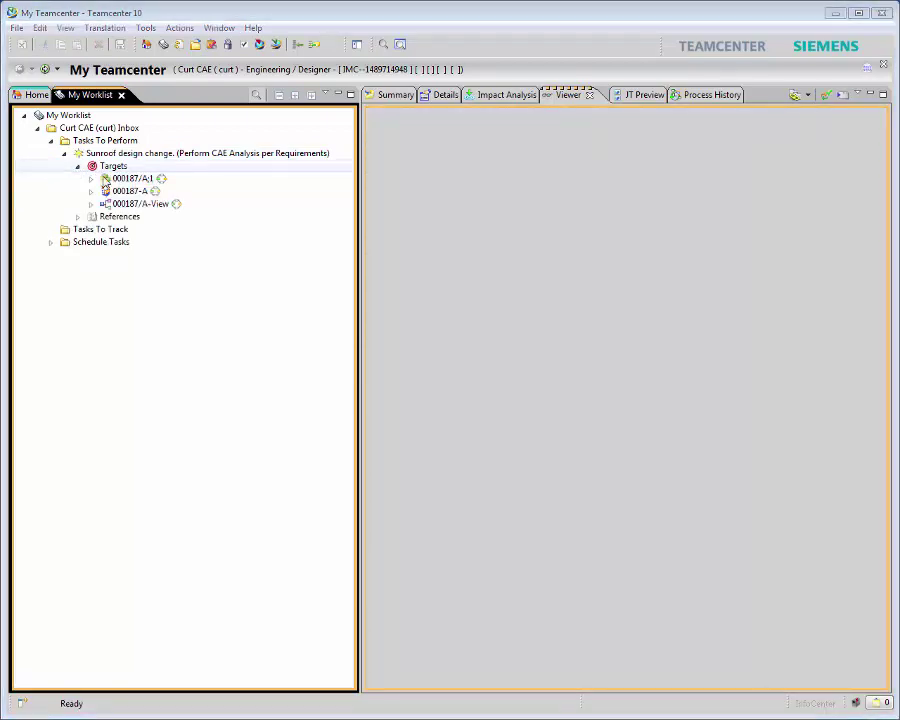
left_click(115, 178)
Send 000187/A;1 to CAE Manager and expand its where-referenced workflows and model 000210.
right_click(118, 181)
mouse_move(158, 322)
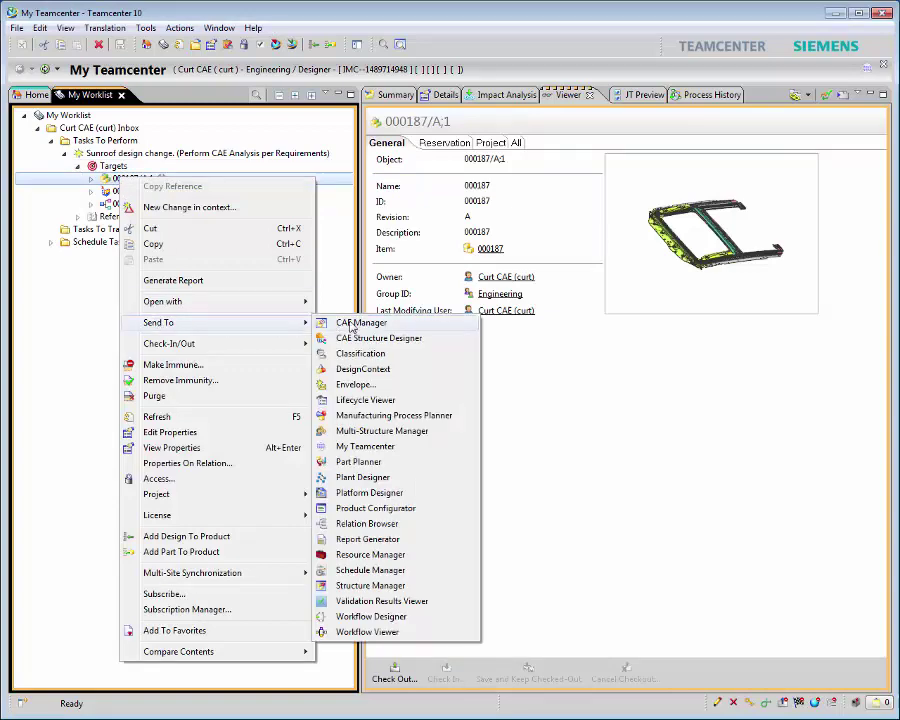
left_click(330, 323)
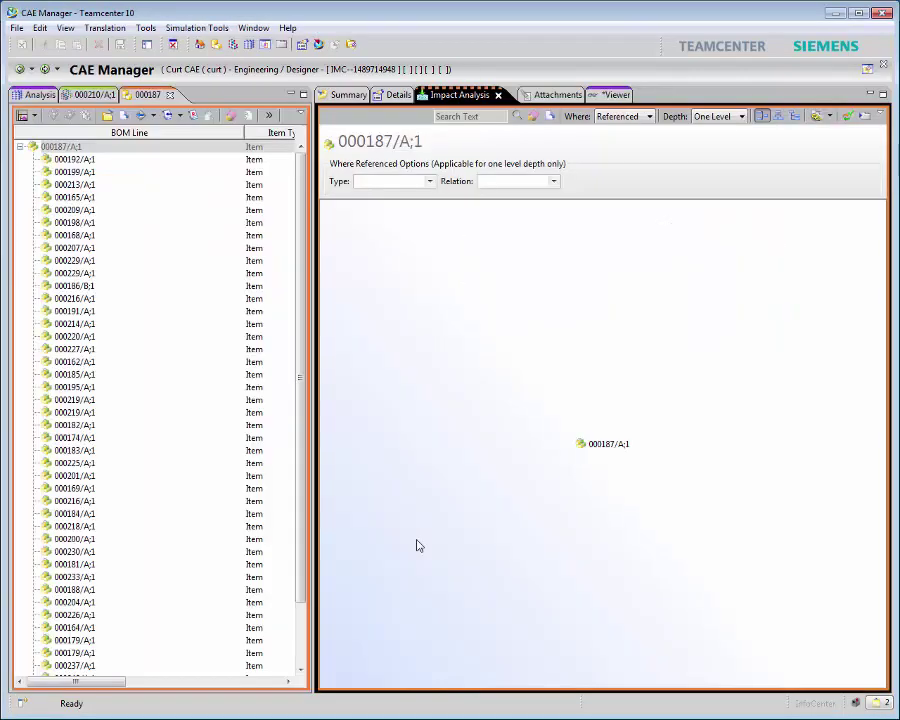
double_click(607, 446)
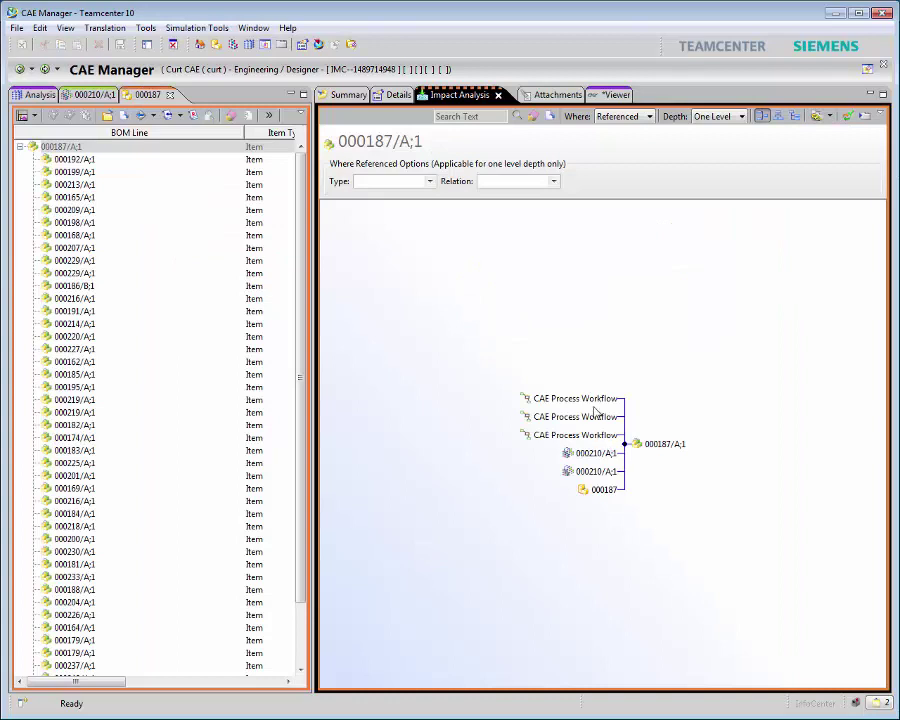
double_click(590, 399)
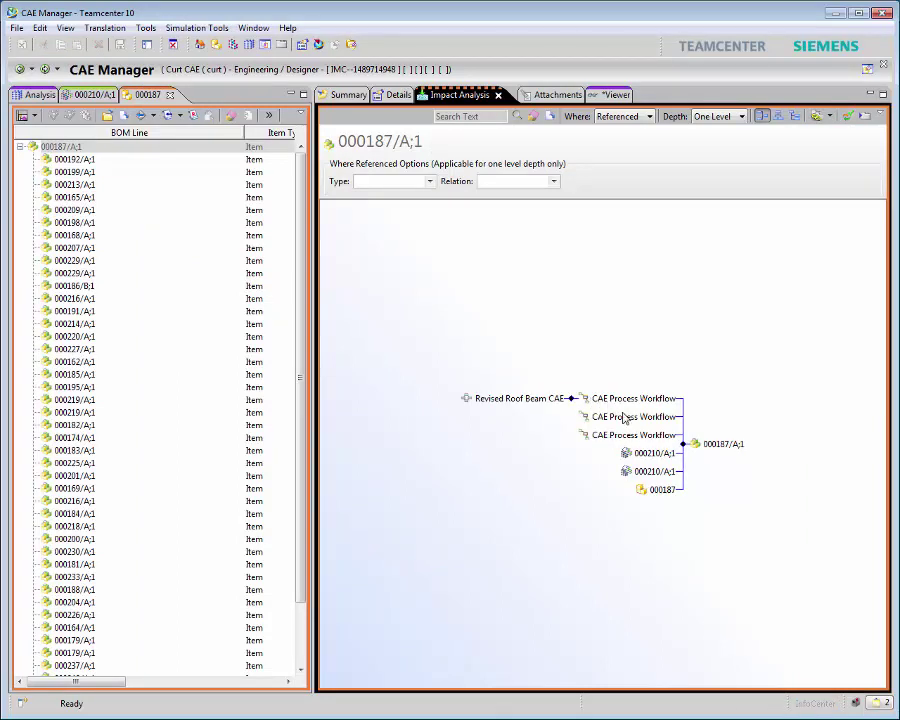
double_click(626, 420)
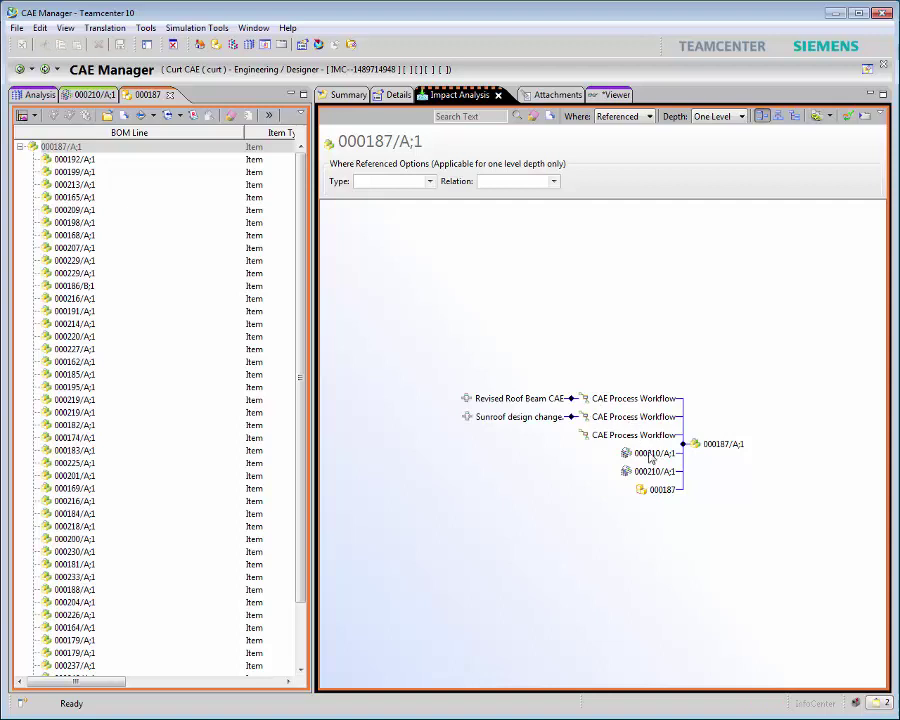
double_click(654, 453)
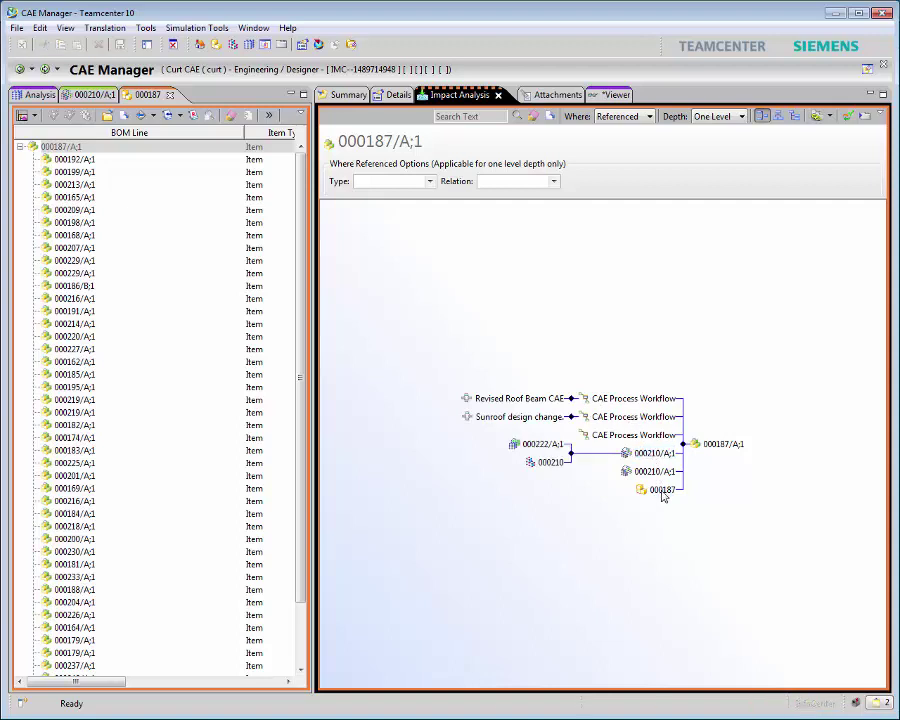
double_click(660, 490)
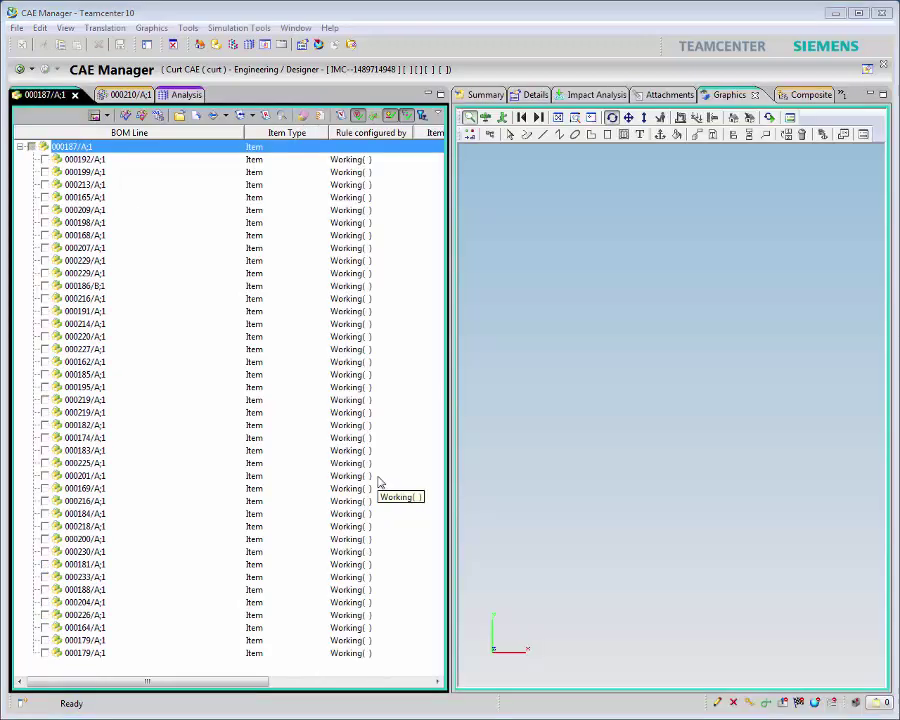
Load all roof-frame parts into Graphics, then view model 000210/A;1's Composite relationships.
left_click(31, 146)
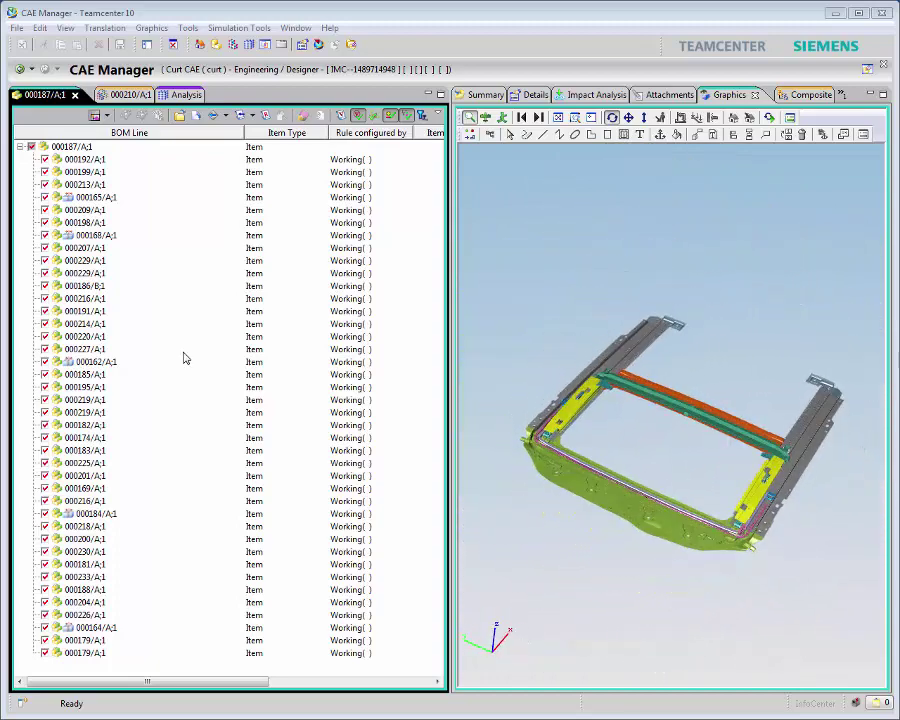
left_click(125, 94)
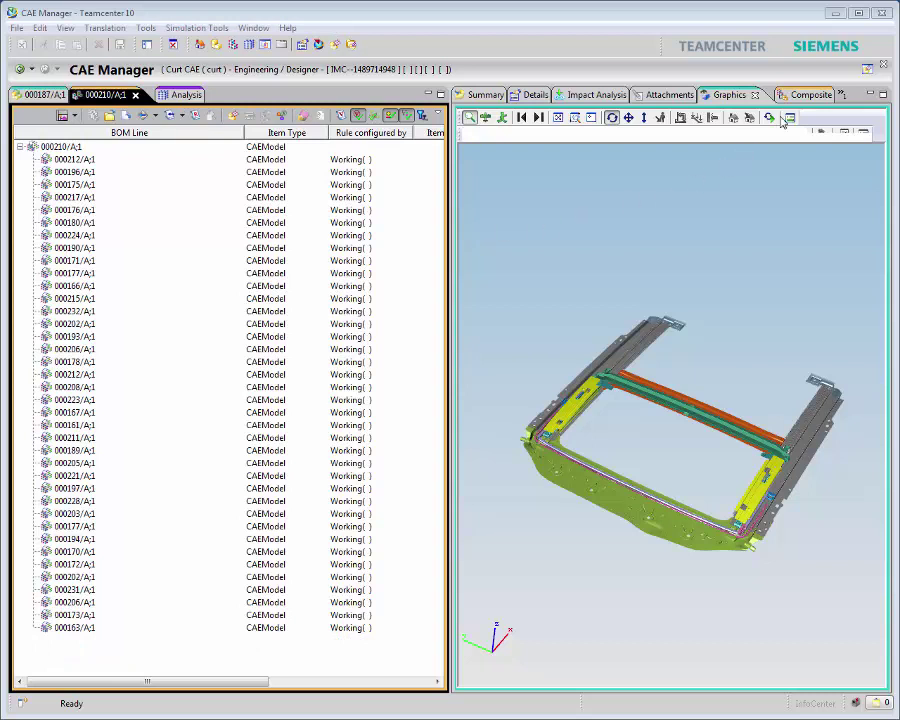
left_click(803, 95)
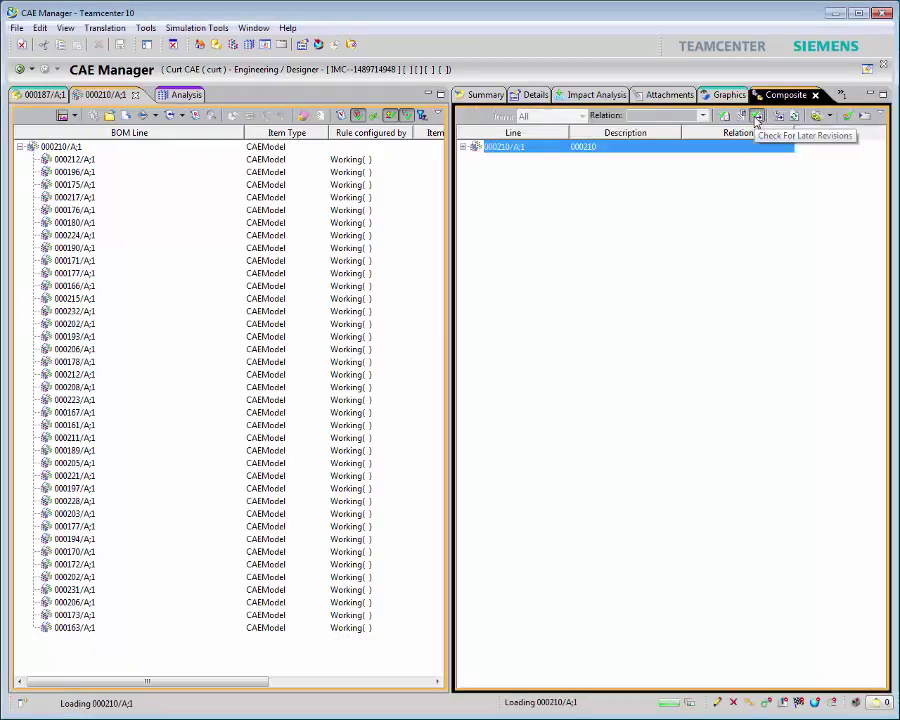
Expand all levels below 000210/A;1 in the Composite and scroll through the link statuses.
right_click(566, 147)
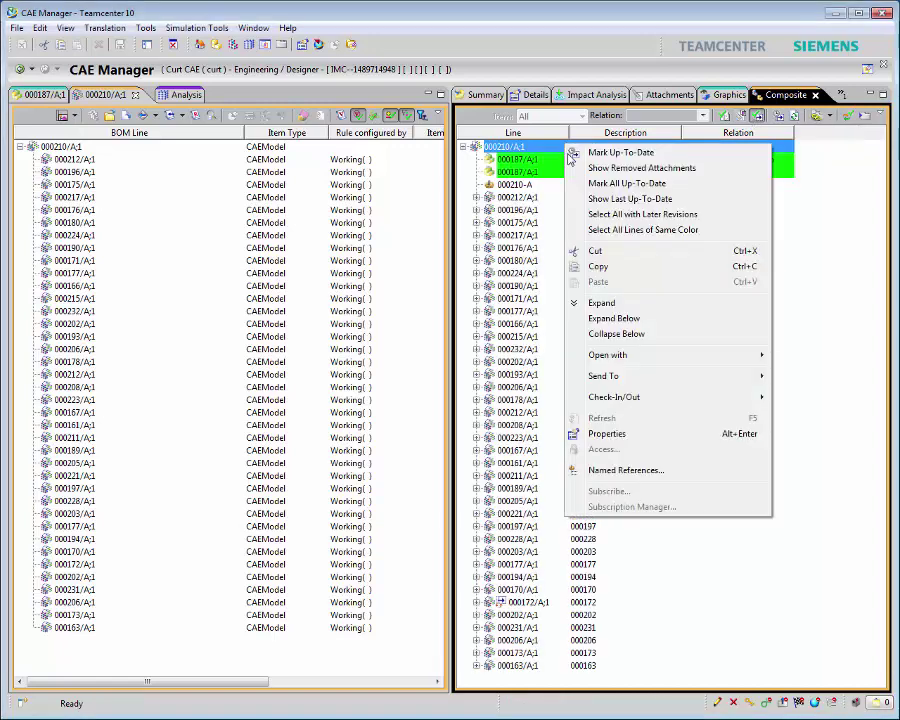
left_click(606, 320)
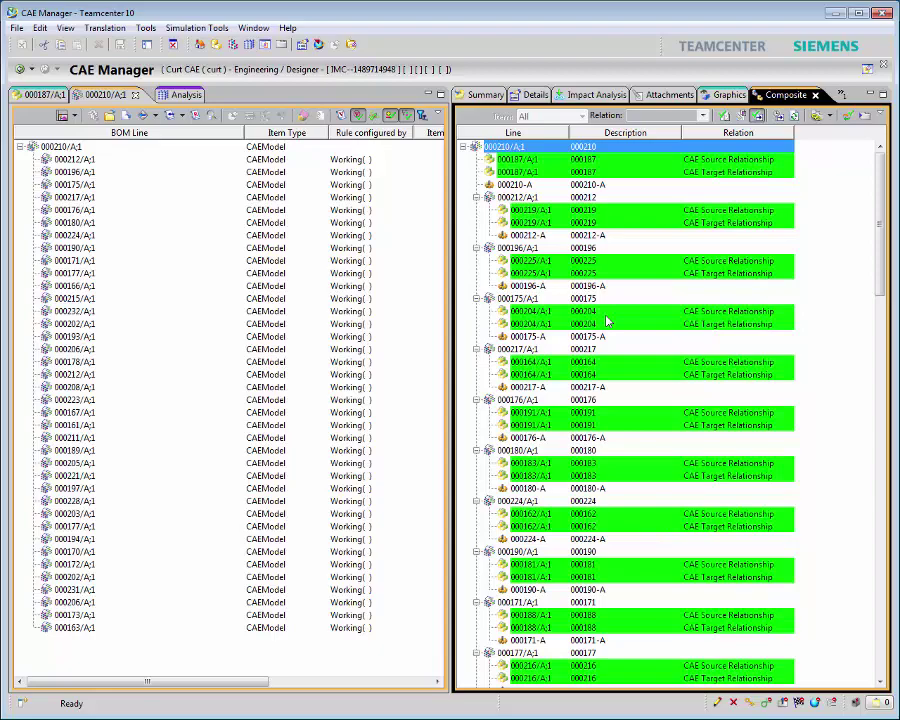
left_click_drag(879, 274, 881, 634)
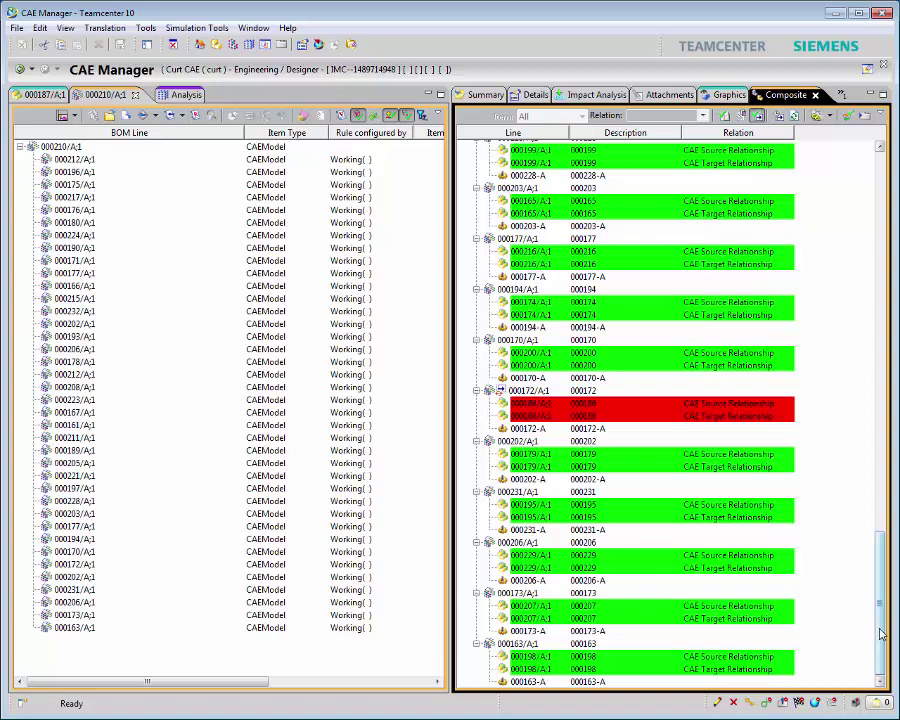
Show only roof beam 000186/B;1 in the 3D view and zoom in and out on it.
left_click(724, 96)
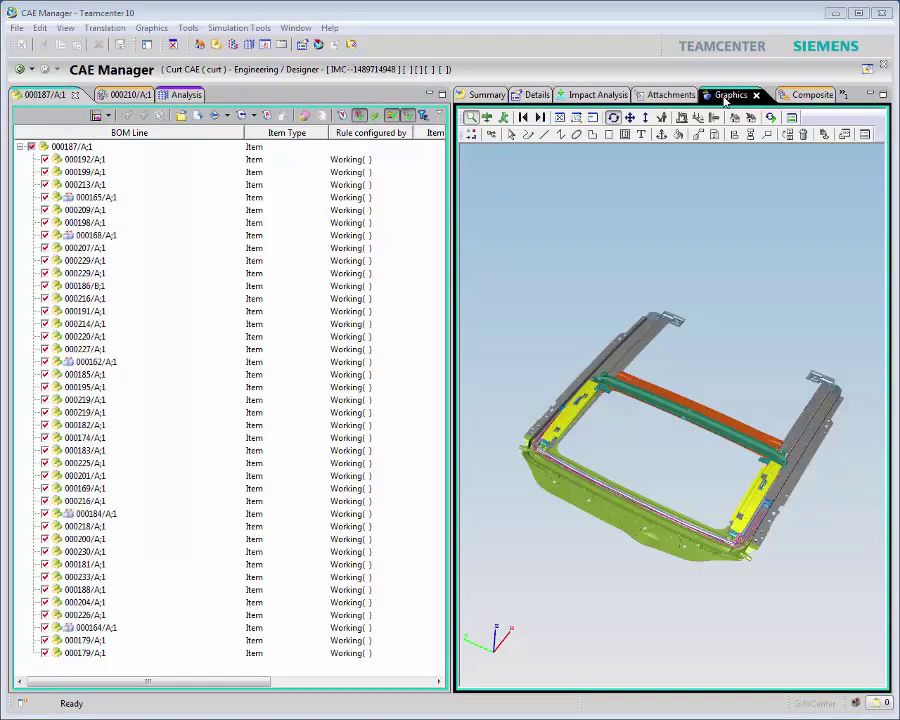
left_click(84, 286)
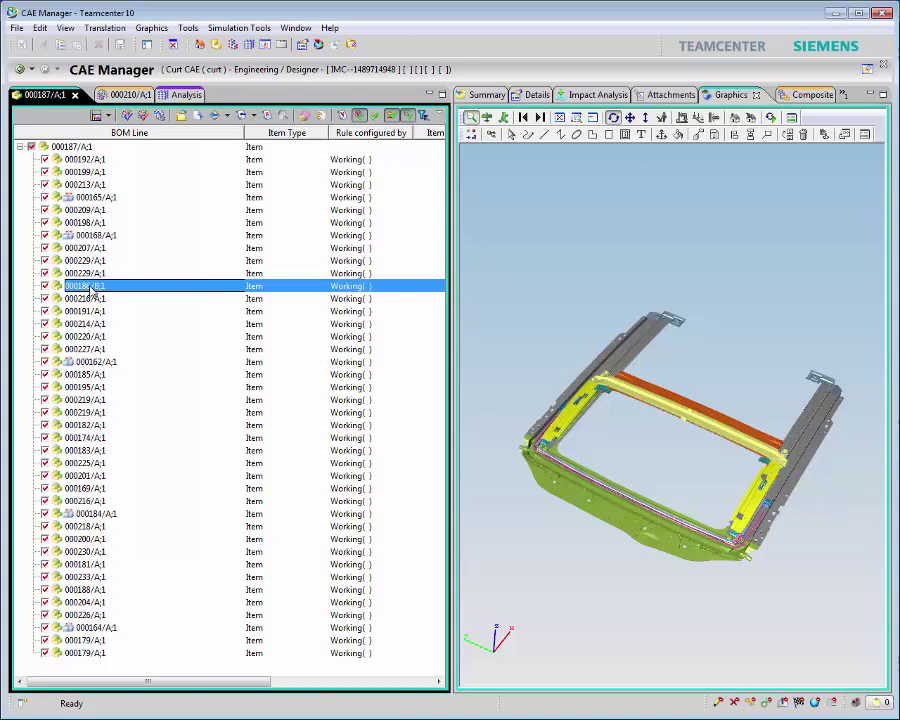
right_click(538, 241)
left_click(575, 306)
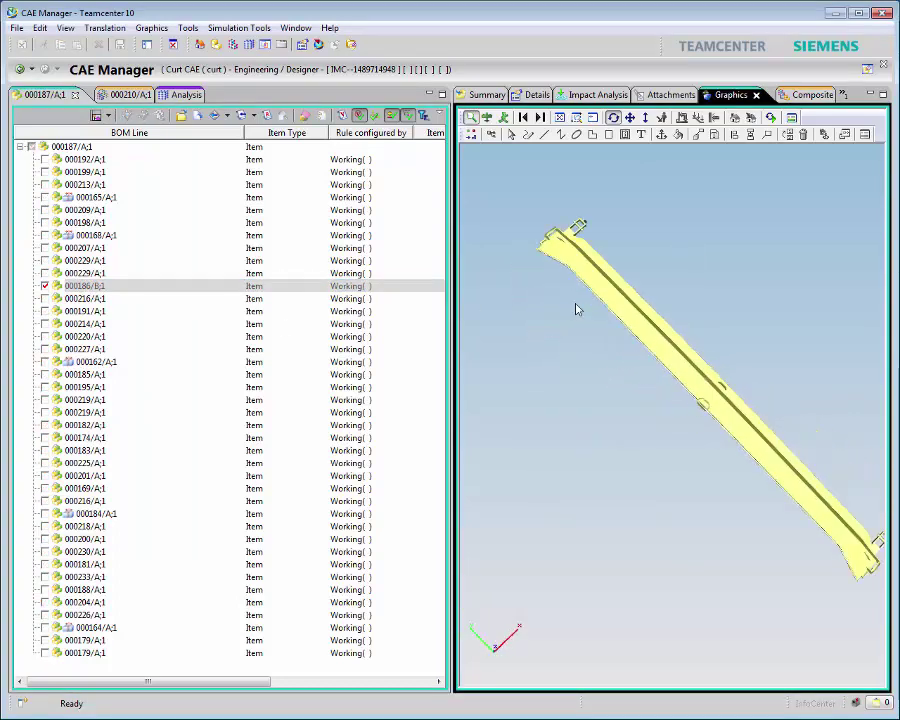
scroll(576, 309, "up", 3)
scroll(576, 309, "up", 5)
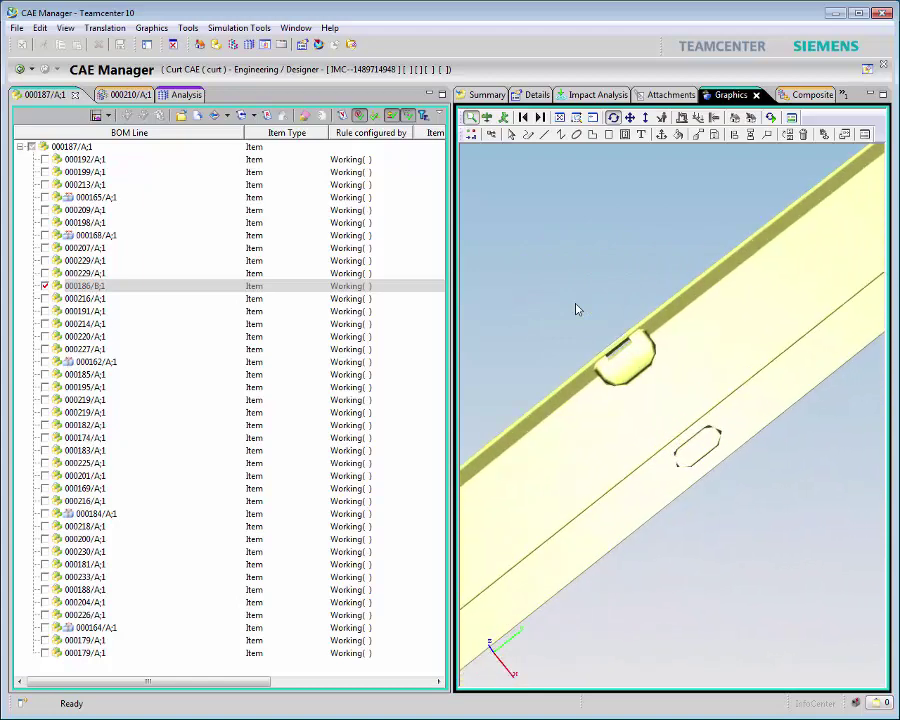
scroll(576, 309, "down", 2)
scroll(576, 309, "down", 3)
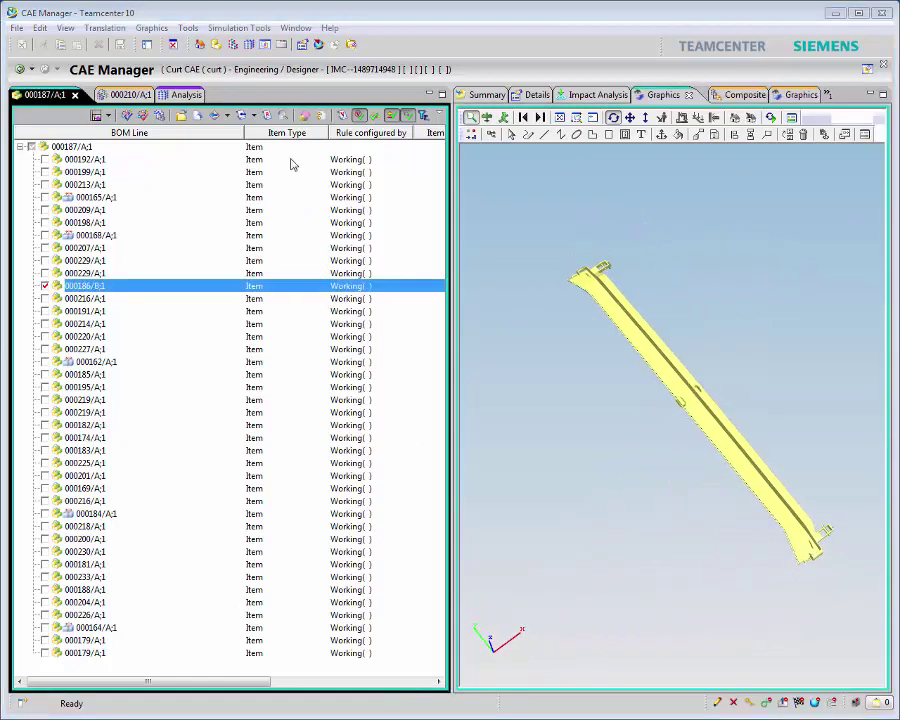
Run a Batch_Mesher job with a progress monitor, then close the finished monitor.
left_click(239, 28)
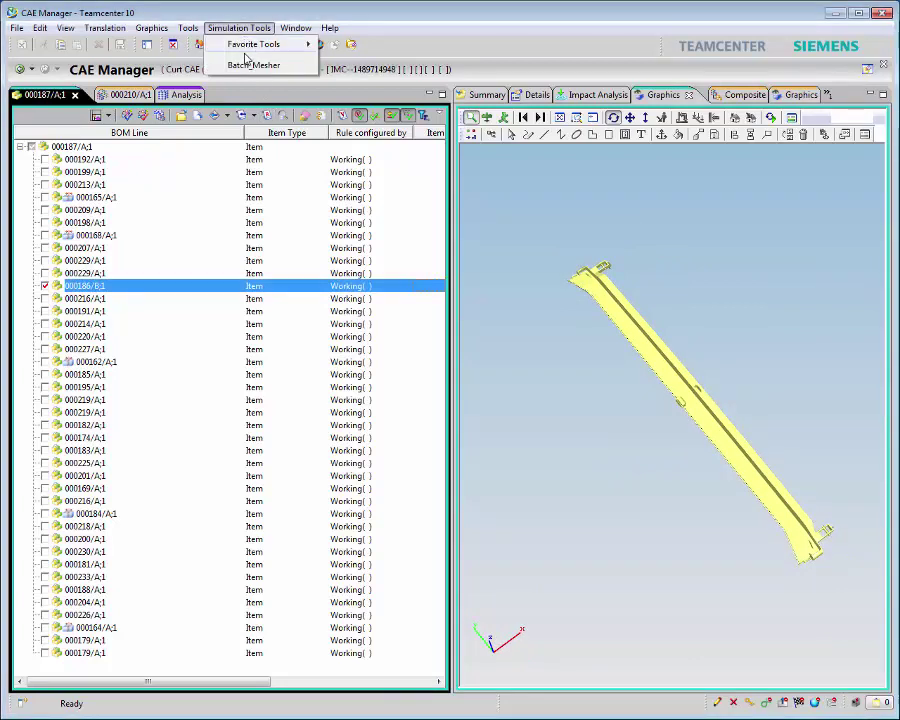
left_click(246, 66)
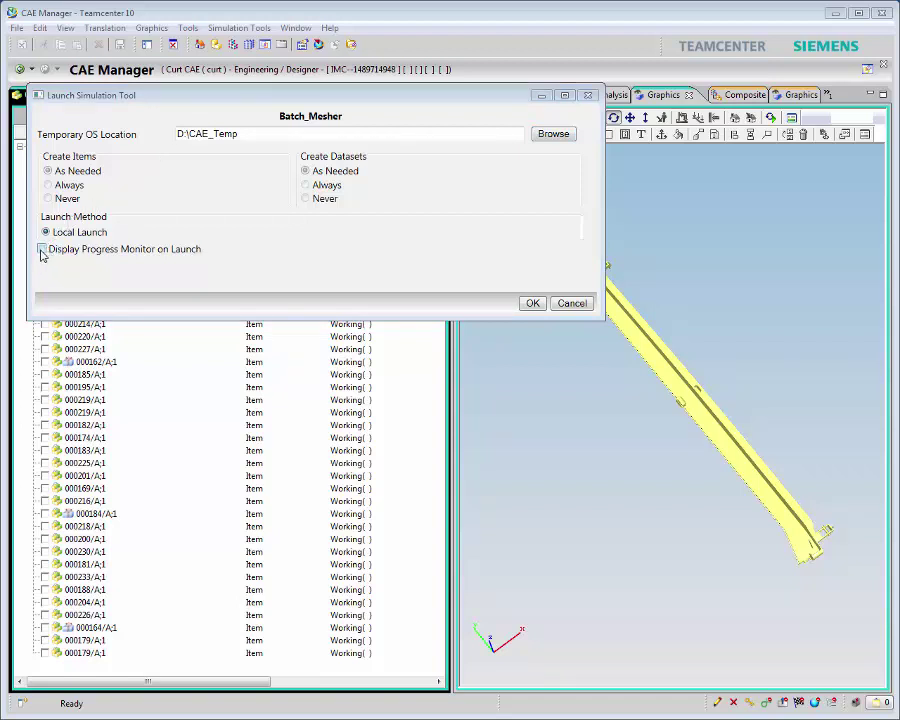
left_click(42, 250)
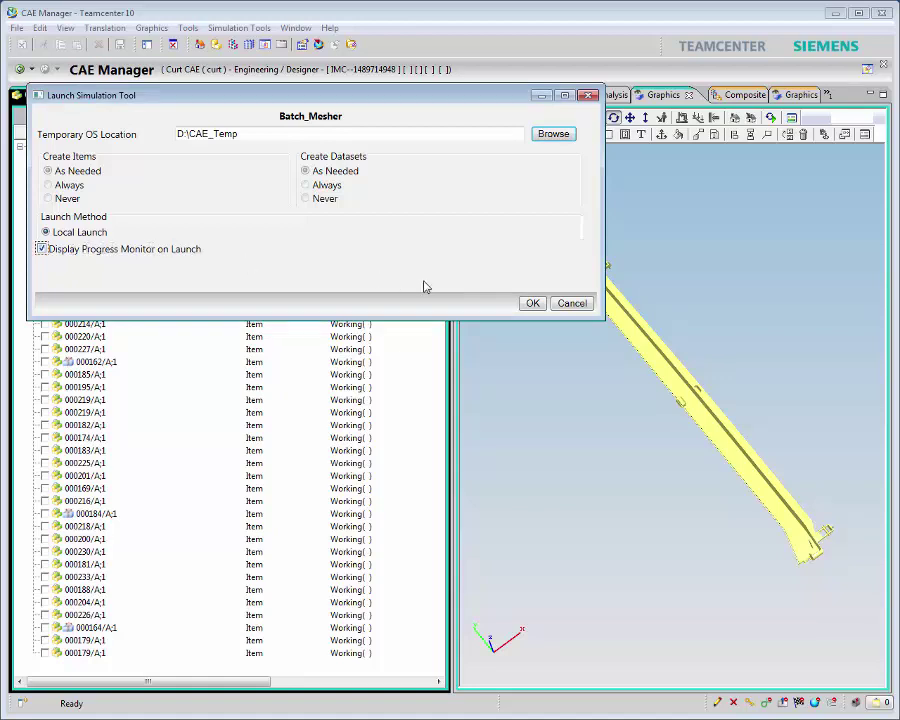
left_click(533, 304)
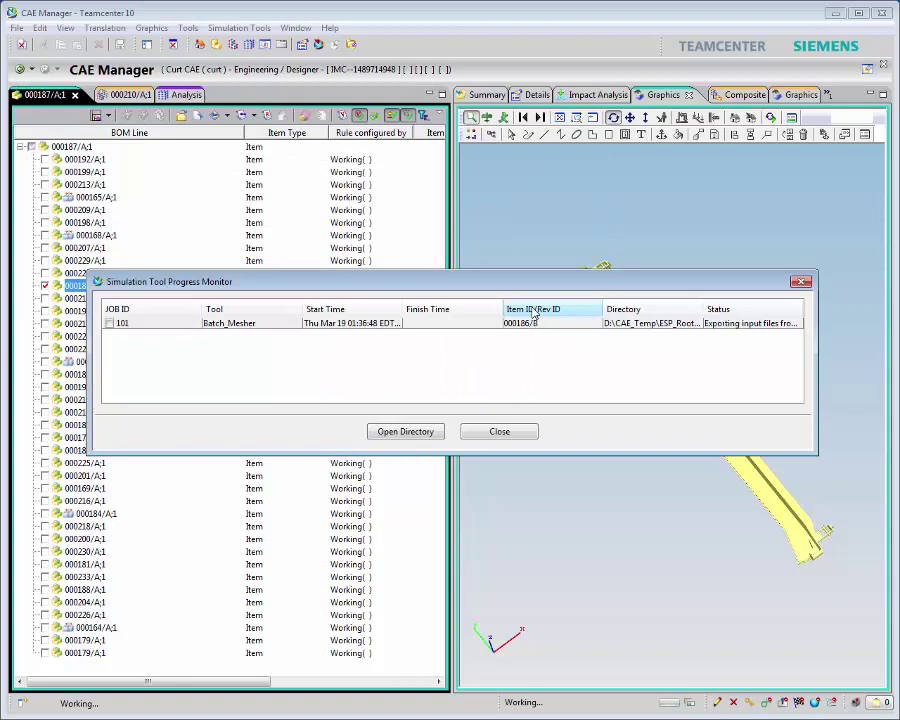
left_click(487, 433)
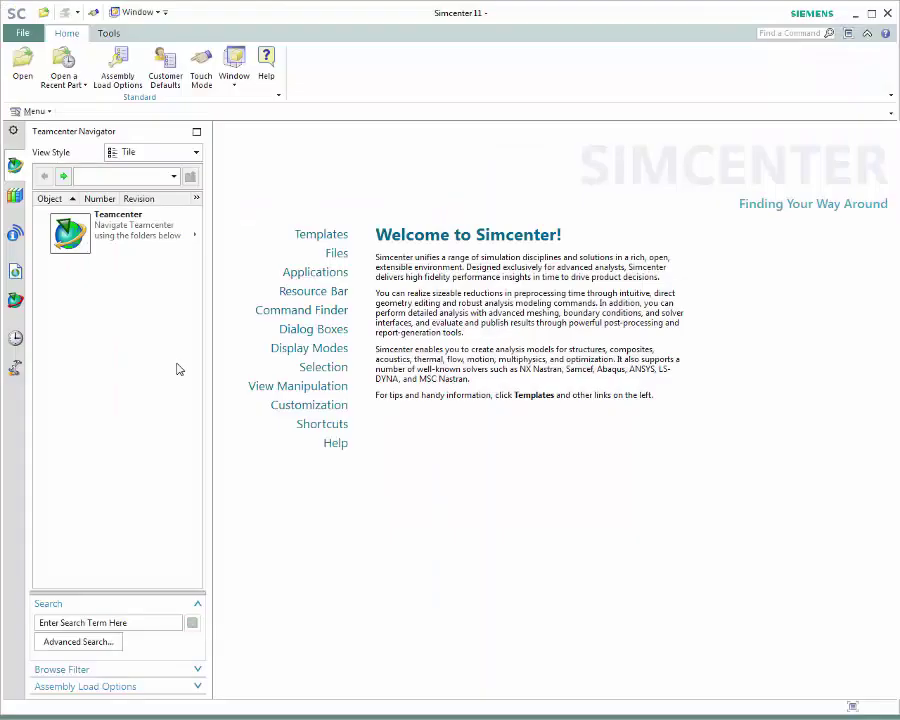
Open simulation 000222 from Teamcenter > Home > CAE and zoom in on the model.
double_click(75, 230)
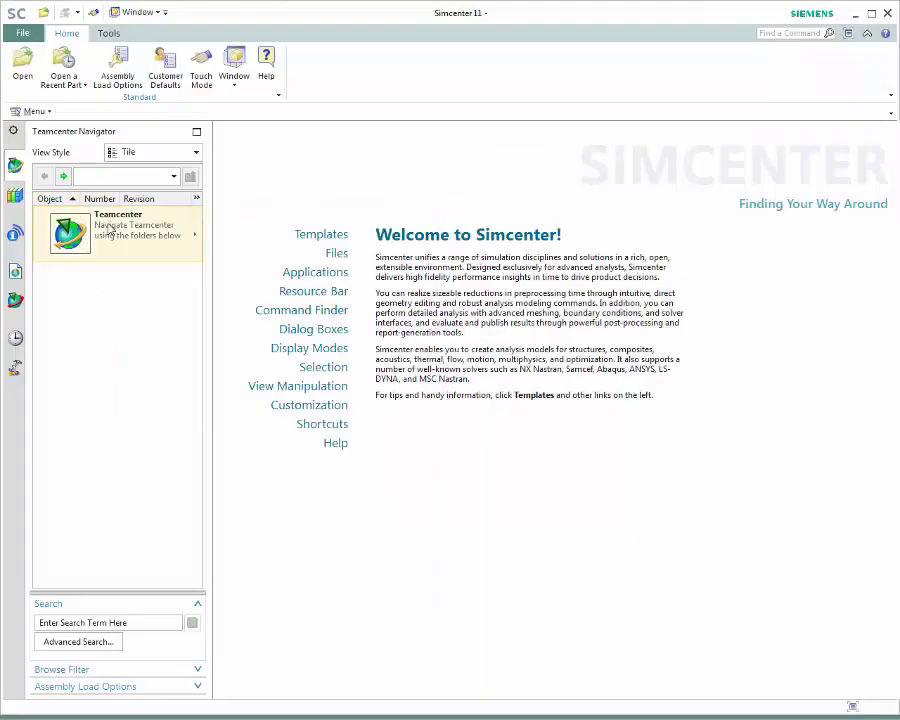
double_click(110, 290)
double_click(117, 296)
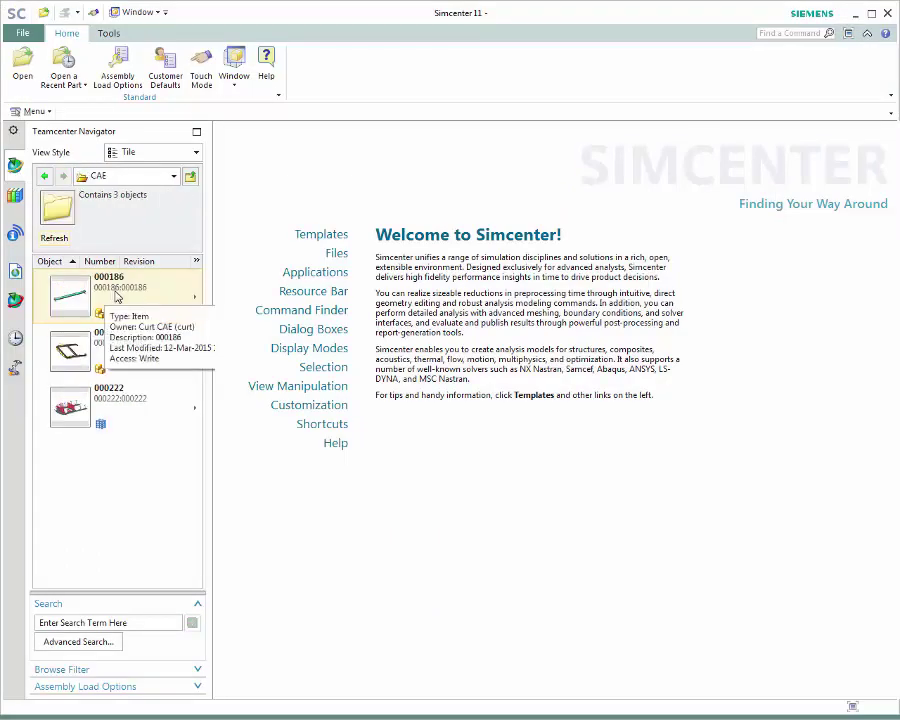
double_click(121, 398)
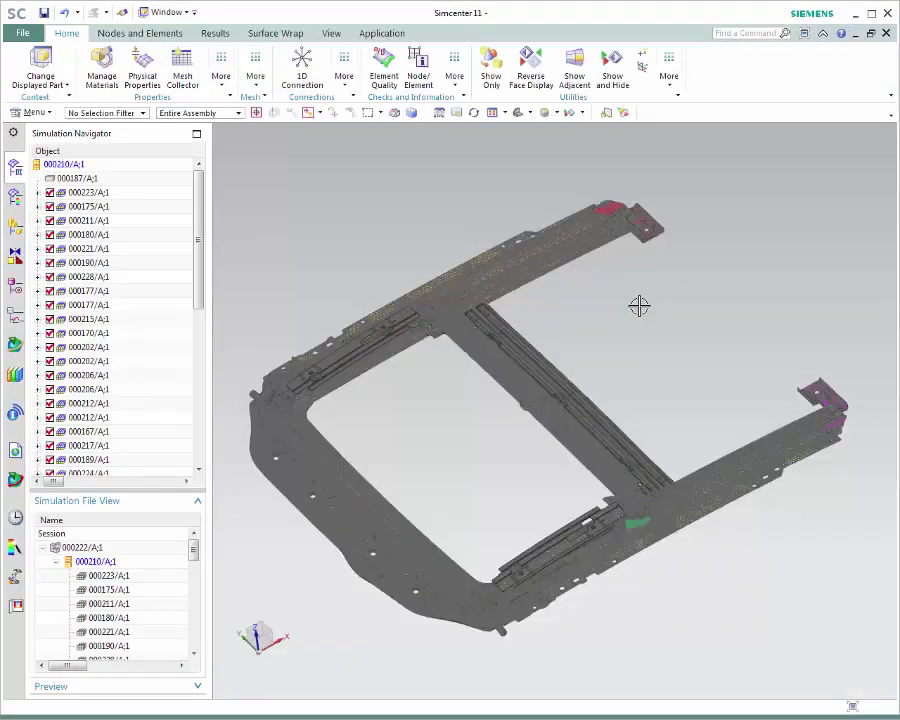
scroll(639, 306, "up", 2)
scroll(639, 306, "up", 2)
scroll(639, 306, "up", 2)
scroll(639, 306, "up", 2)
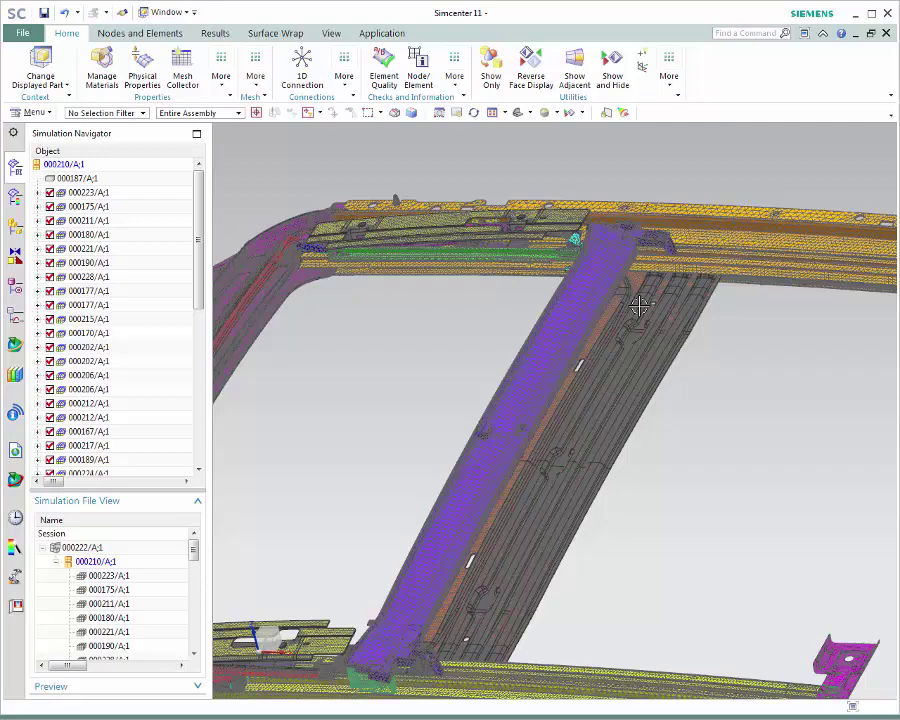
scroll(639, 306, "up", 2)
scroll(639, 306, "up", 2)
scroll(639, 306, "up", 1)
Select cross beam 000172 and pick a command from its Simulation Navigator context menu.
left_click(443, 354)
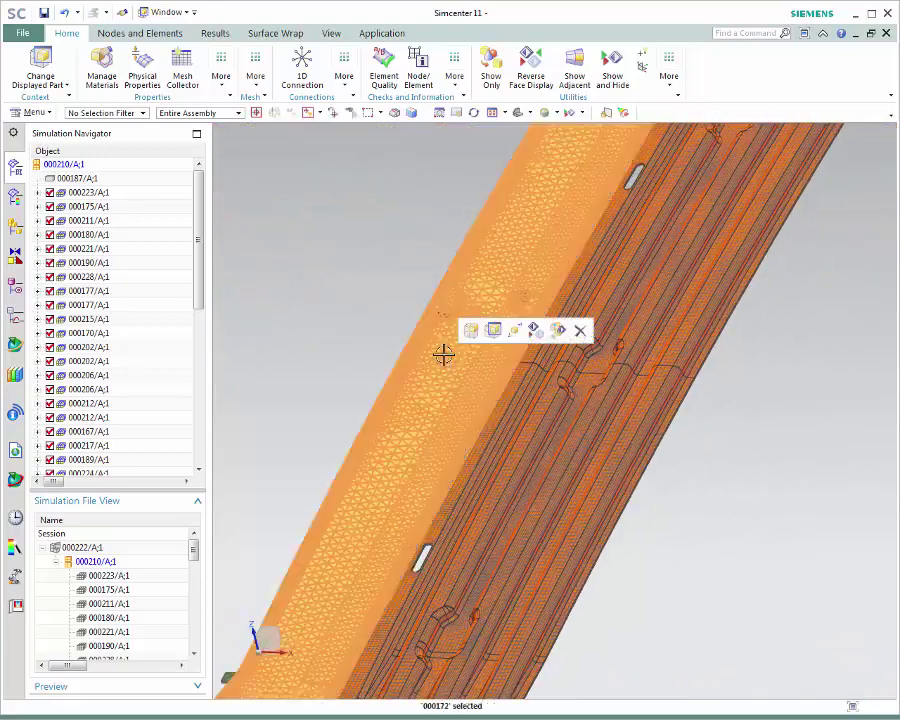
left_click_drag(197, 241, 197, 362)
right_click(150, 323)
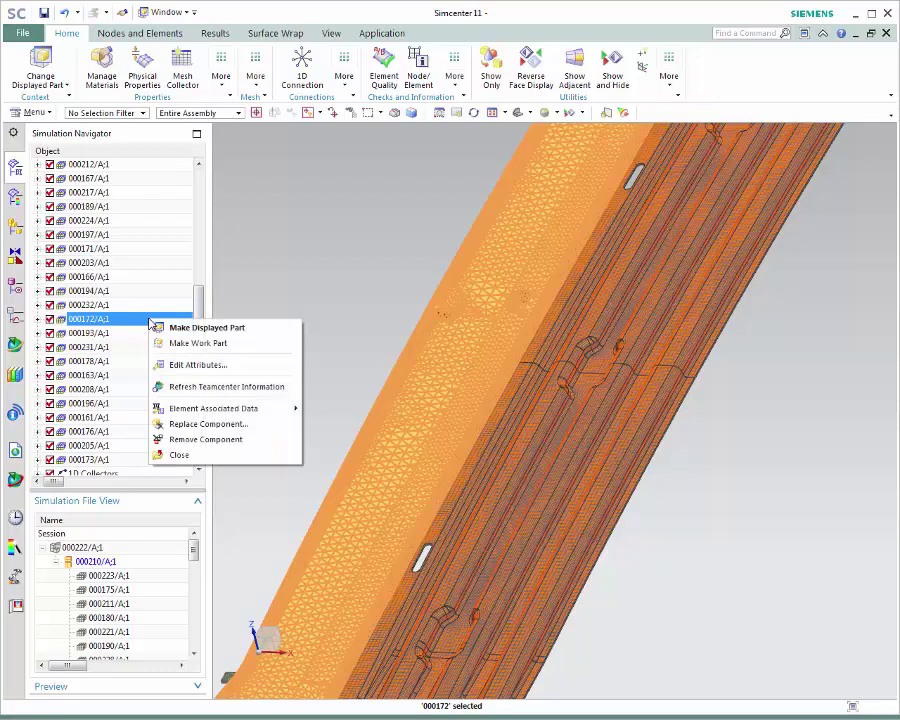
left_click(158, 328)
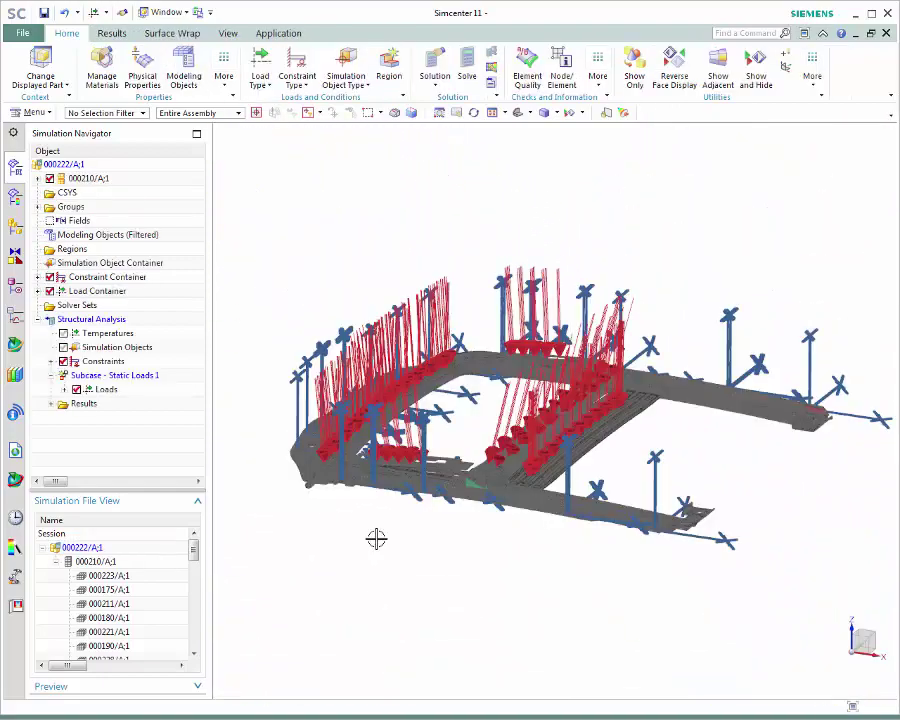
Clone the Structural Analysis solution and rename the copy 'Impact of Design Change'.
left_click(92, 319)
right_click(92, 319)
left_click(118, 369)
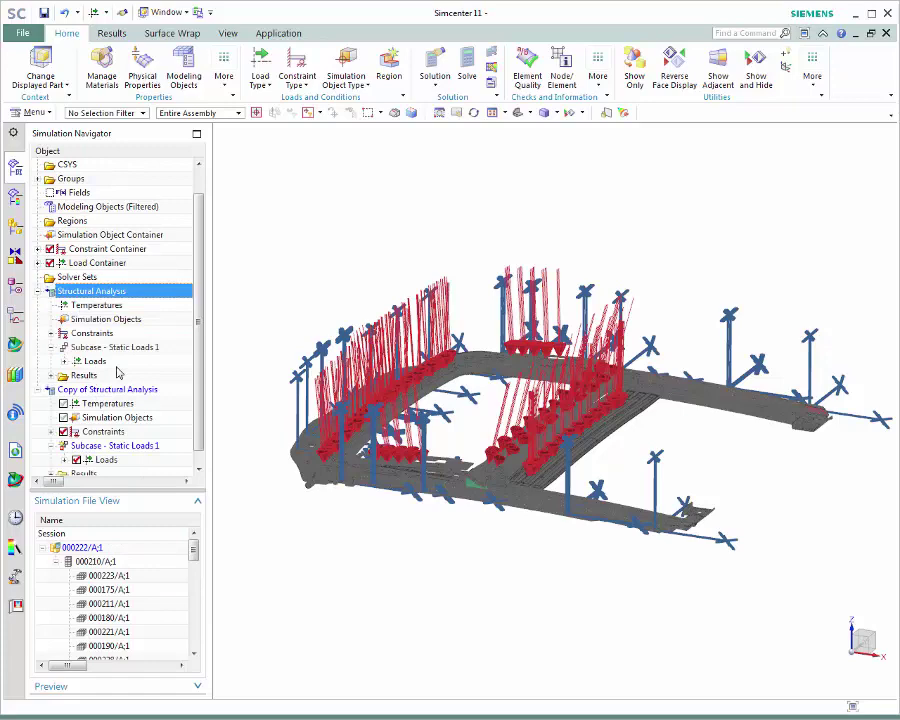
right_click(113, 390)
left_click(142, 460)
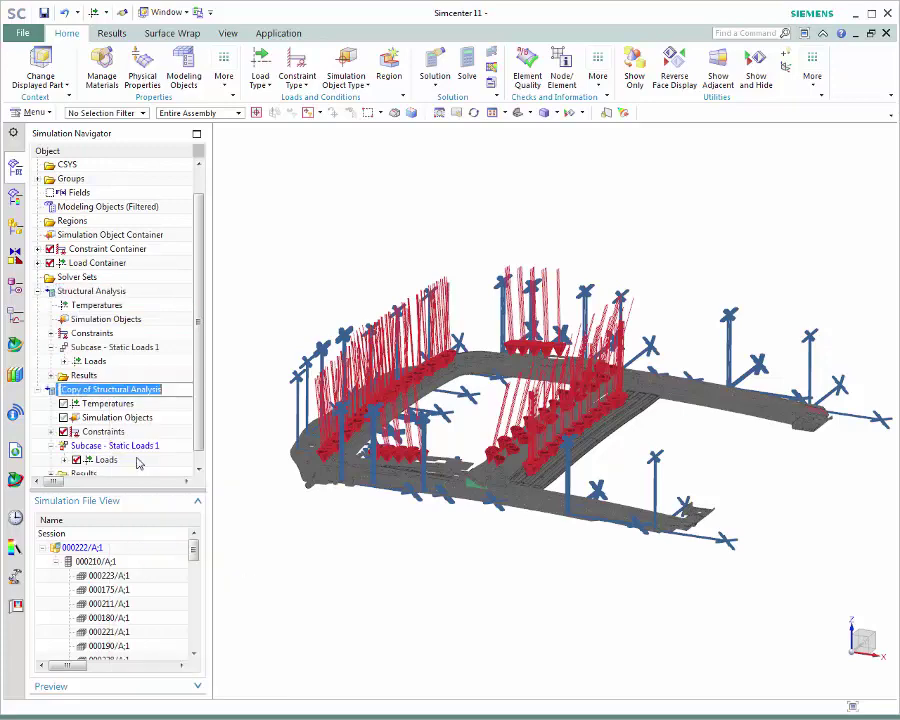
key("BackSpace")
type("Impact of Design Change")
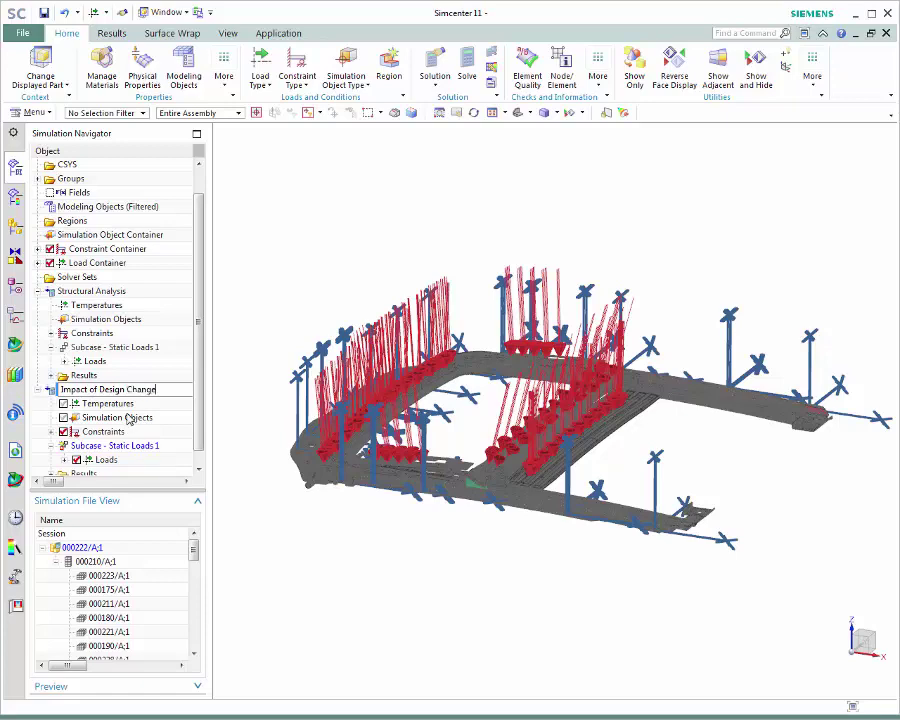
key("Return")
Solve the Impact of Design Change solution.
right_click(112, 389)
left_click(130, 626)
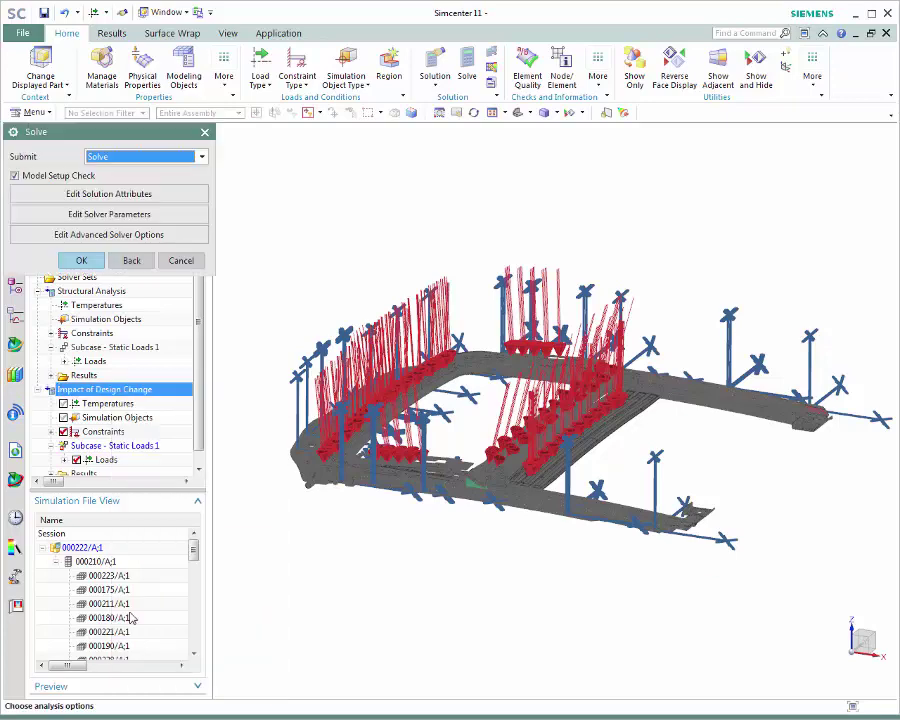
left_click(81, 260)
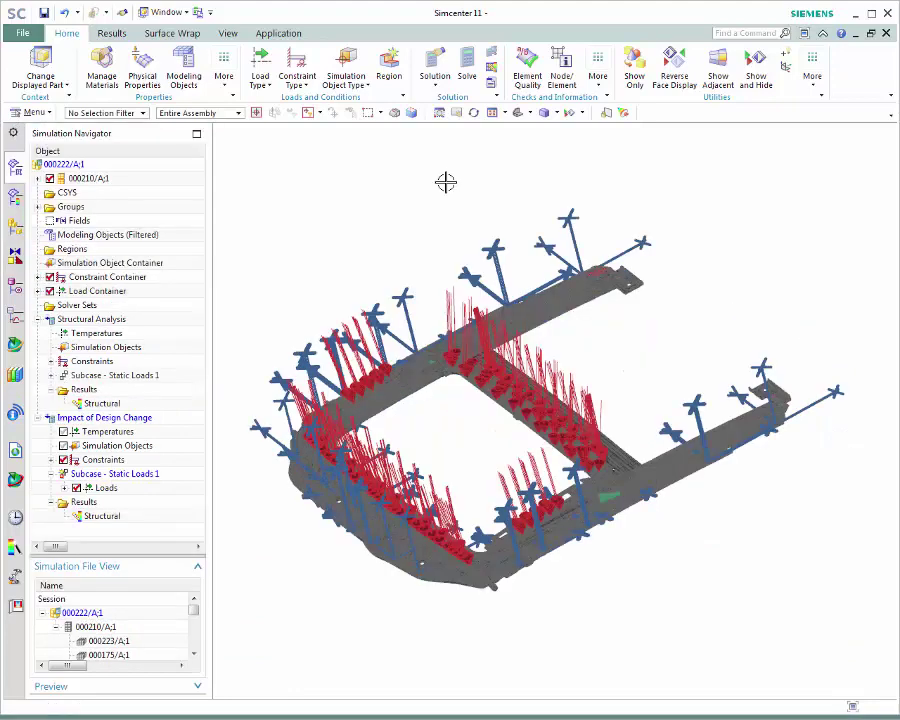
Plot the nodal displacement magnitude contour using the Displacement template.
double_click(102, 516)
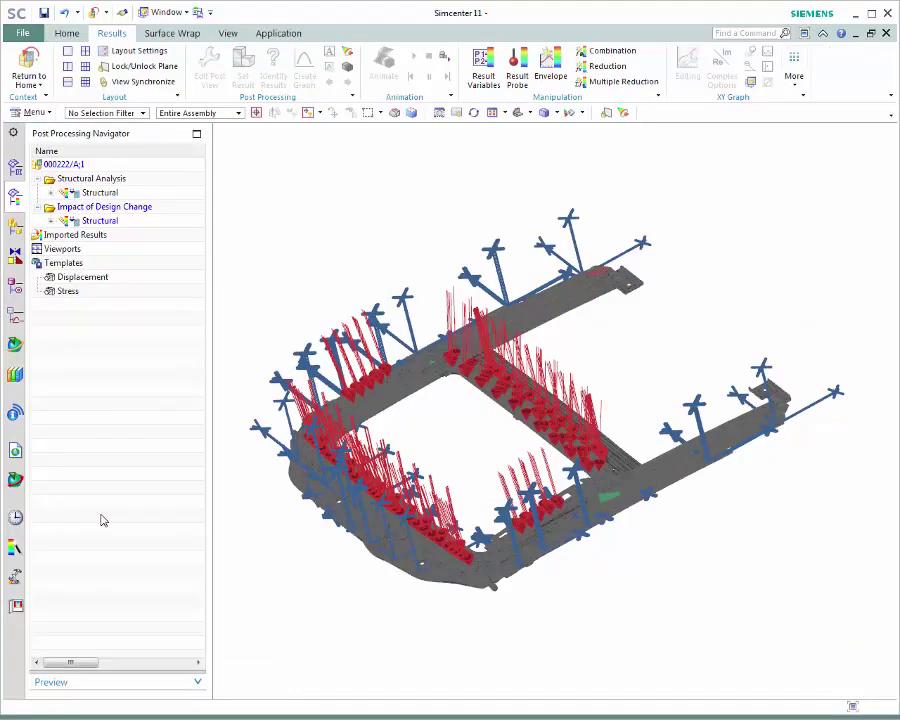
left_click(51, 220)
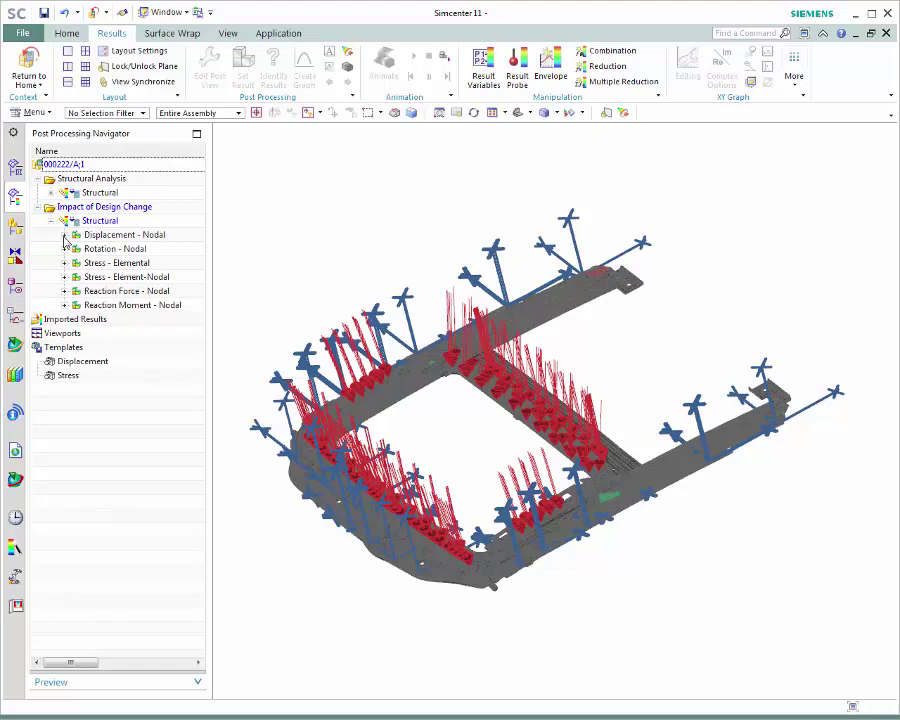
left_click(64, 234)
double_click(99, 291)
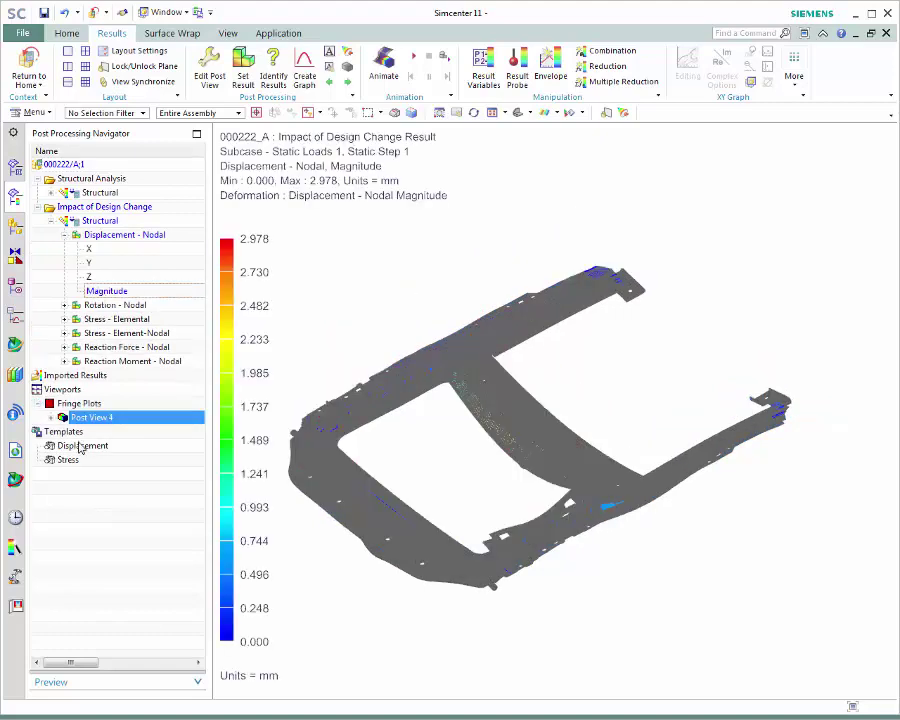
mouse_move(60, 445)
left_mouse_down()
mouse_move(446, 410)
mouse_move(580, 366)
left_mouse_up()
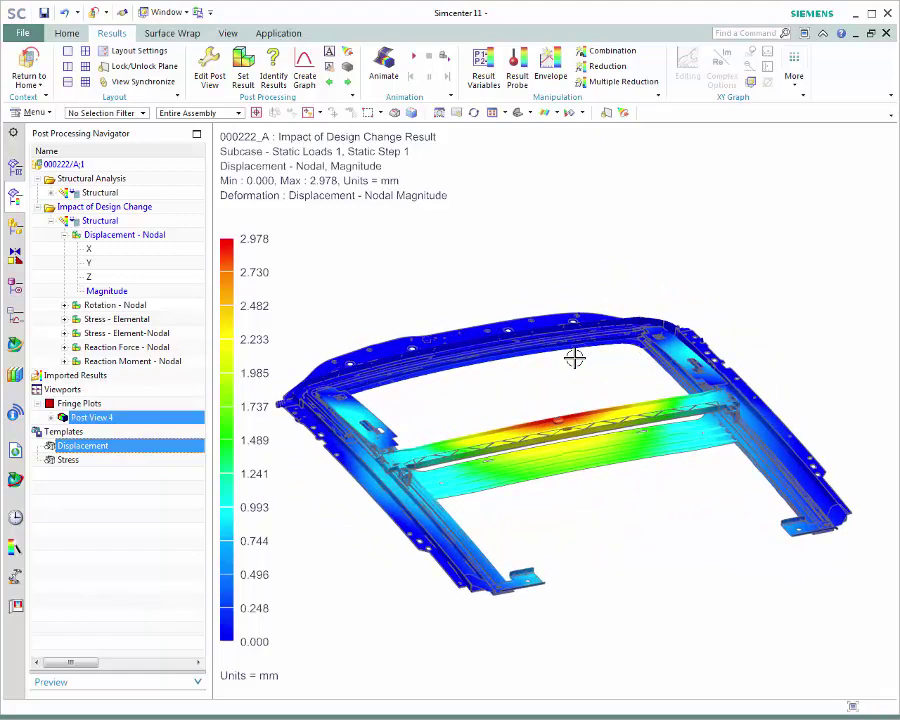
Set up a report for the Impact of Design Change solution.
right_click(78, 416)
left_click(46, 284)
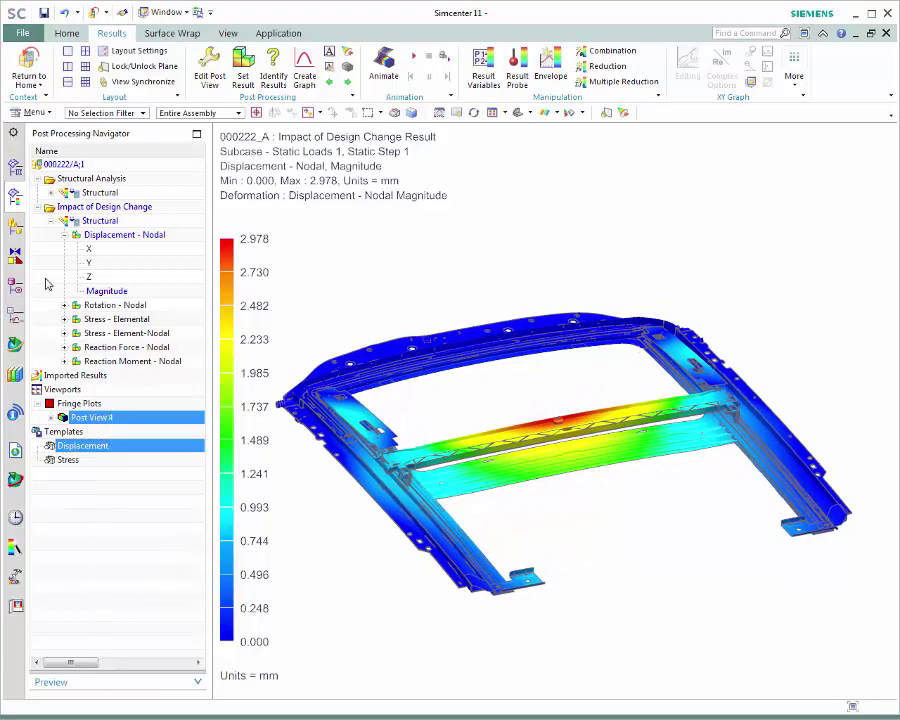
left_click(14, 166)
left_click(95, 417)
right_click(100, 417)
left_click(135, 686)
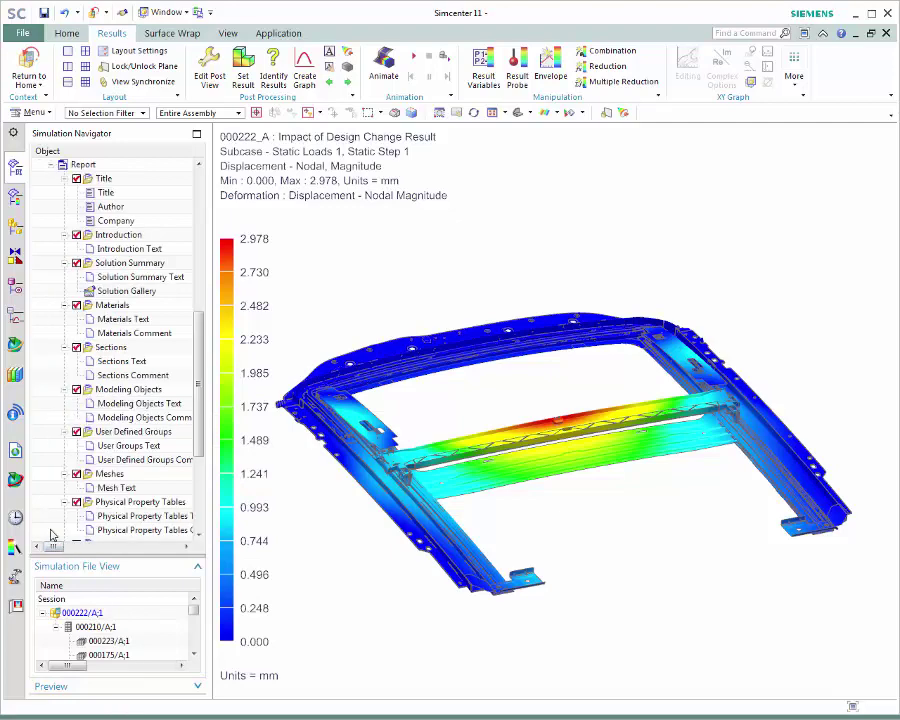
Capture a report image of the displacement plot.
scroll(199, 406, "down", 2)
scroll(199, 406, "down", 3)
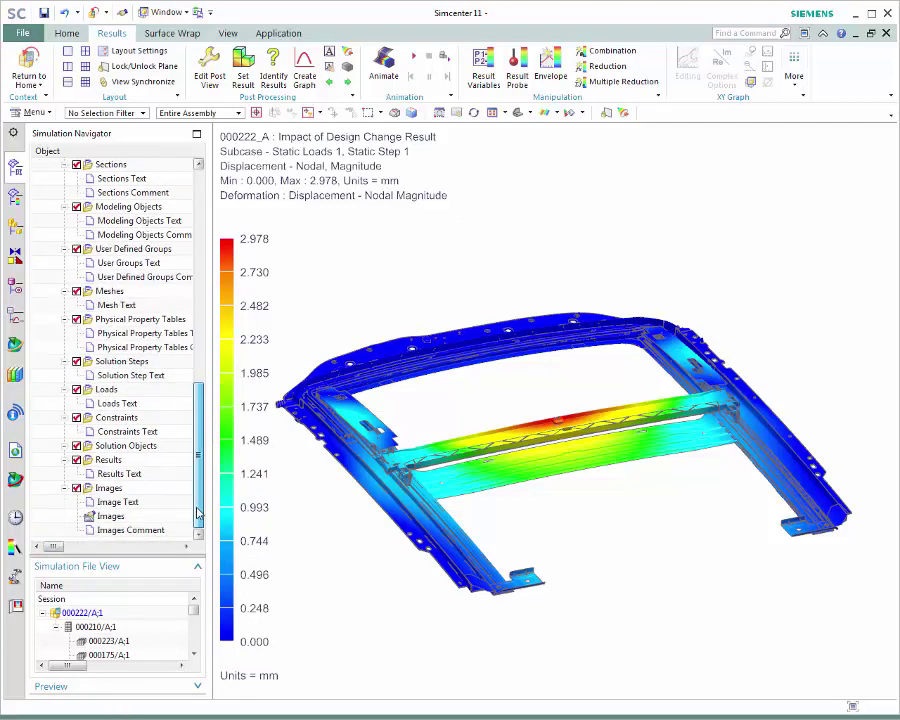
right_click(106, 516)
left_click(141, 548)
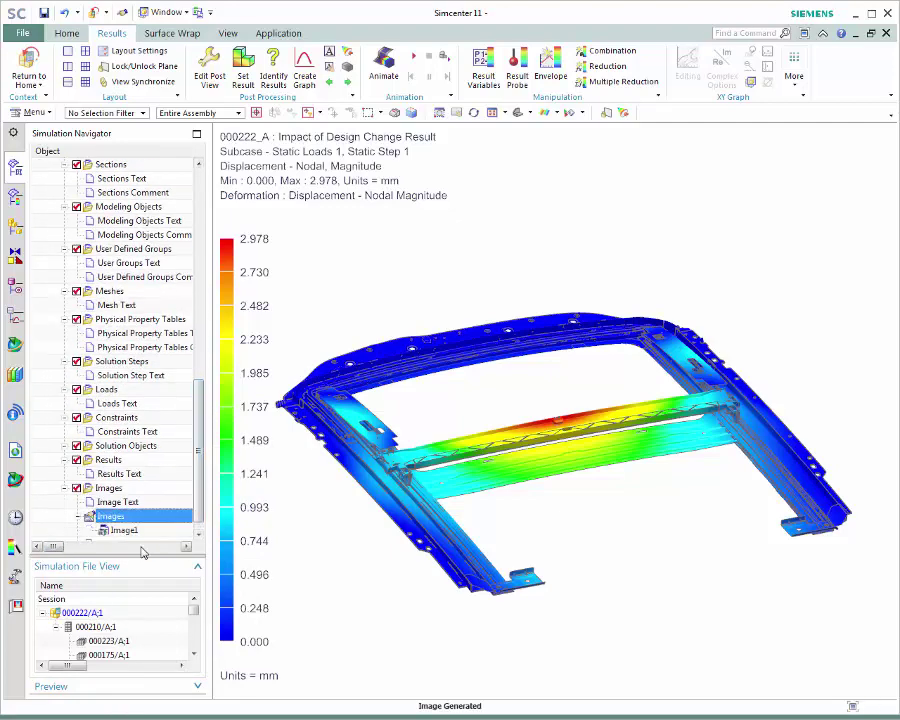
Display the von Mises stress result on the roof frame using the Stress template.
left_click(14, 198)
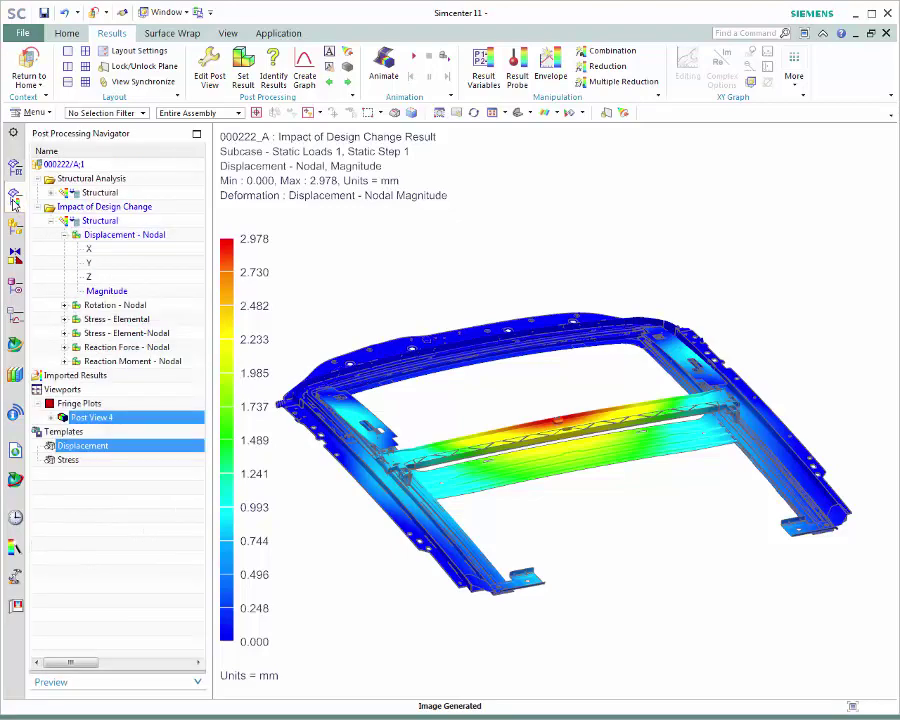
left_click(62, 460)
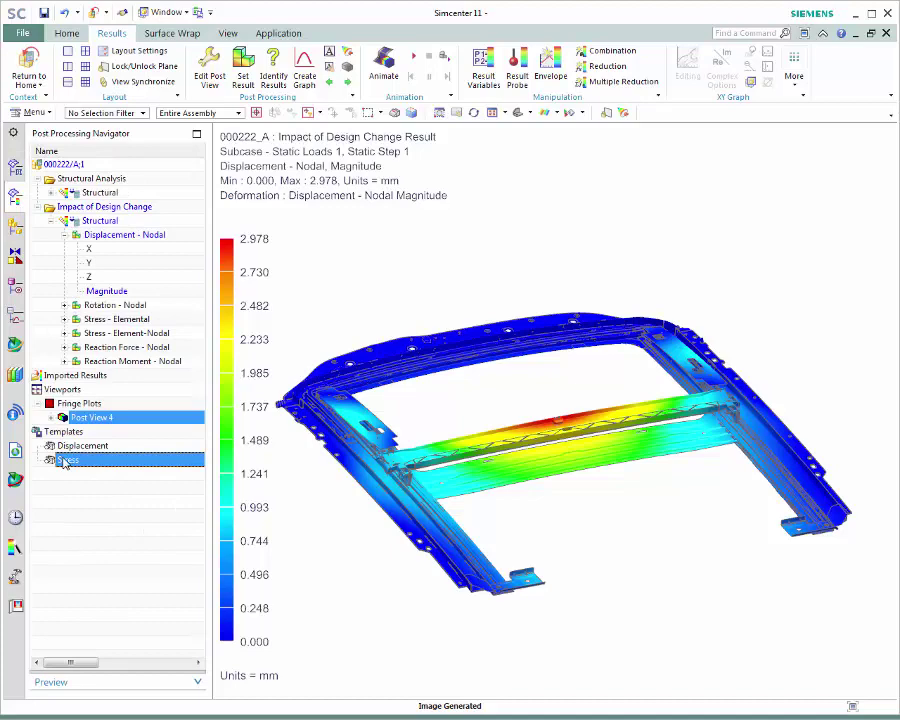
left_click_drag(62, 460, 403, 272)
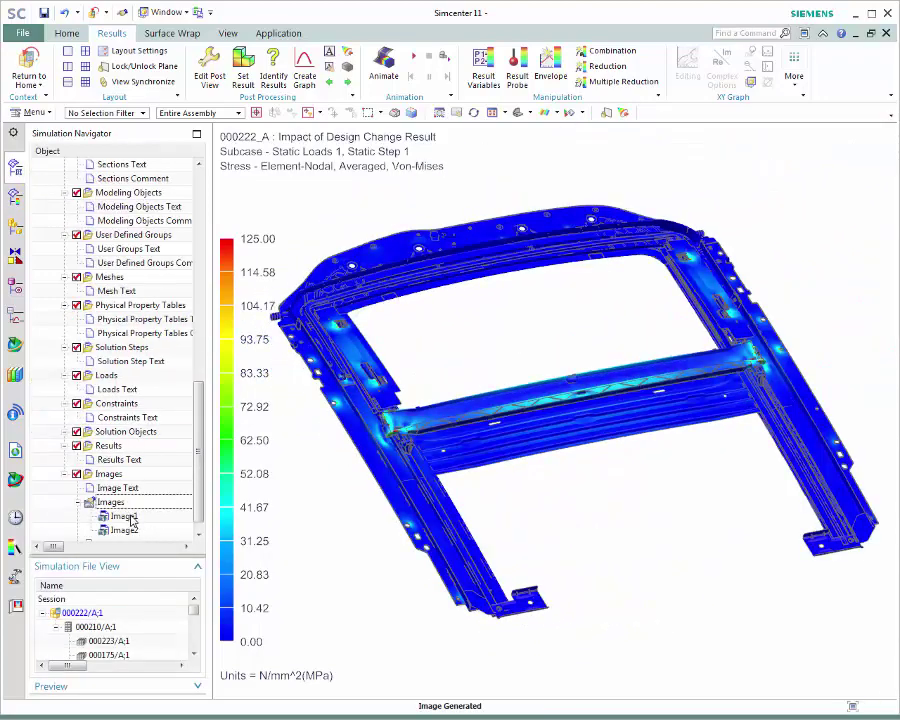
Rename Image1 to 'Displacement - New Design'.
right_click(131, 518)
left_click(156, 522)
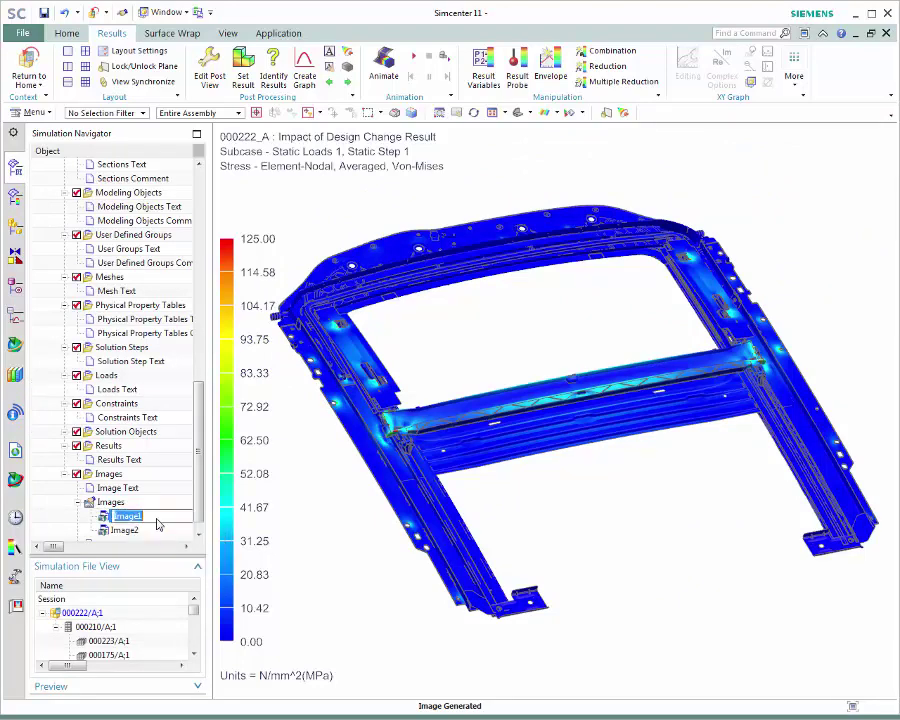
type("Displacement - New Design")
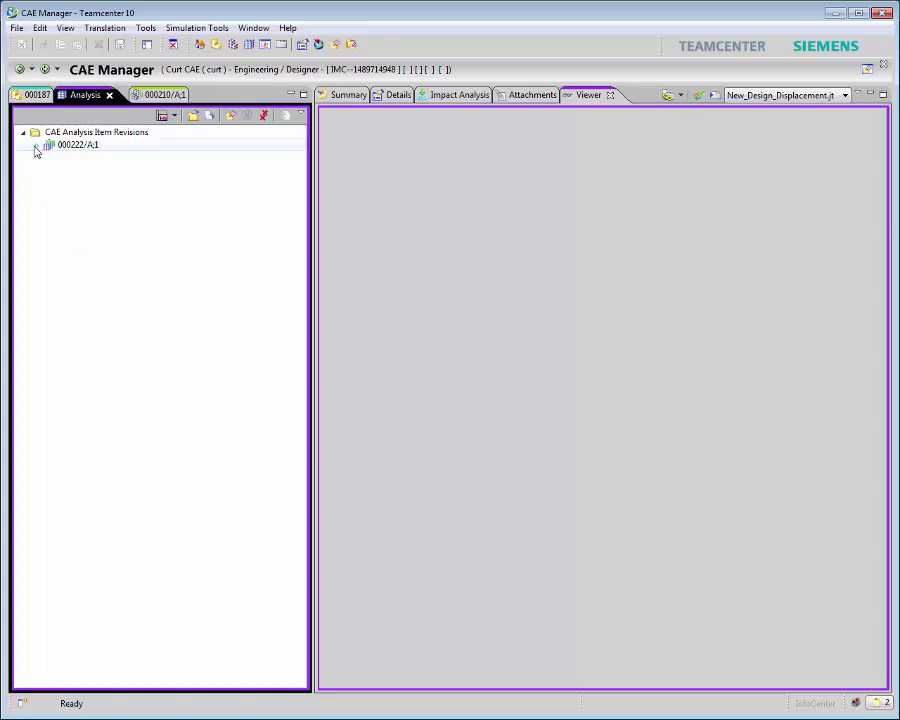
Show the 000222/A;1 CAE Results Images and add a new markup layer.
left_click(35, 147)
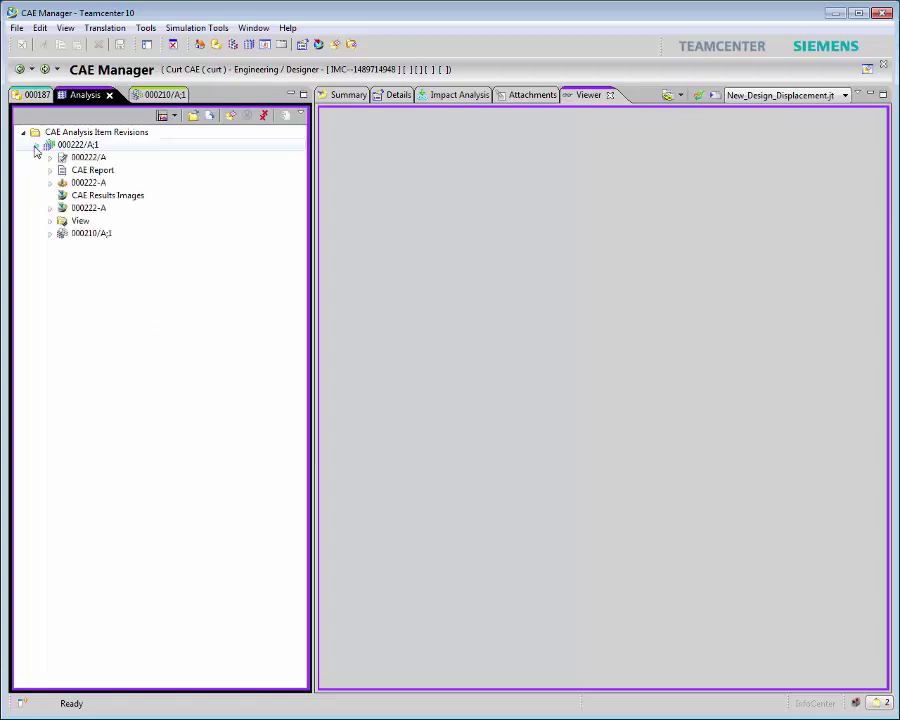
left_click(92, 196)
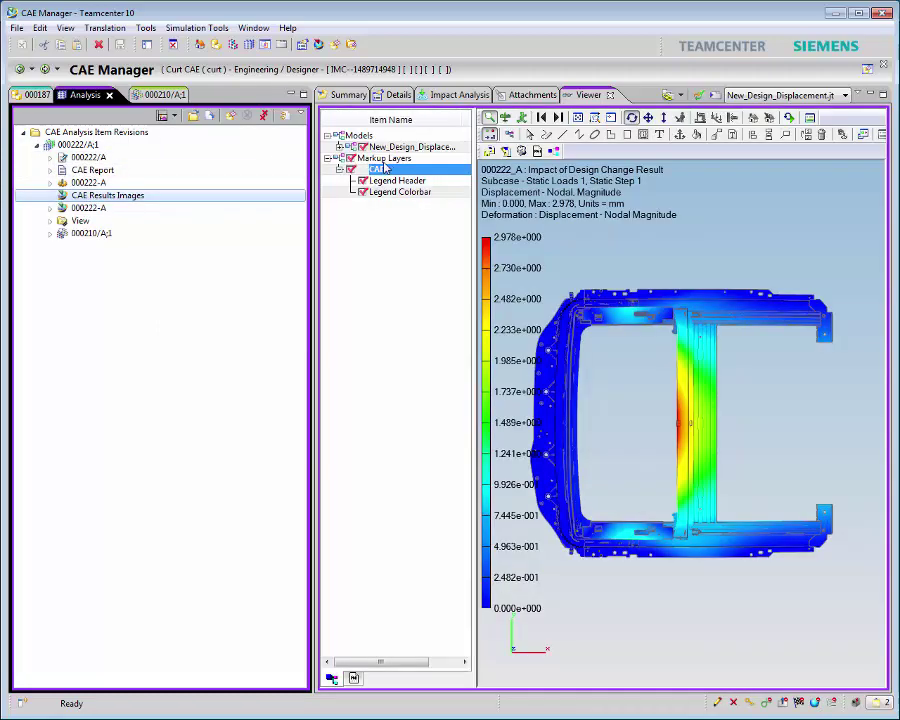
right_click(394, 170)
left_click(433, 177)
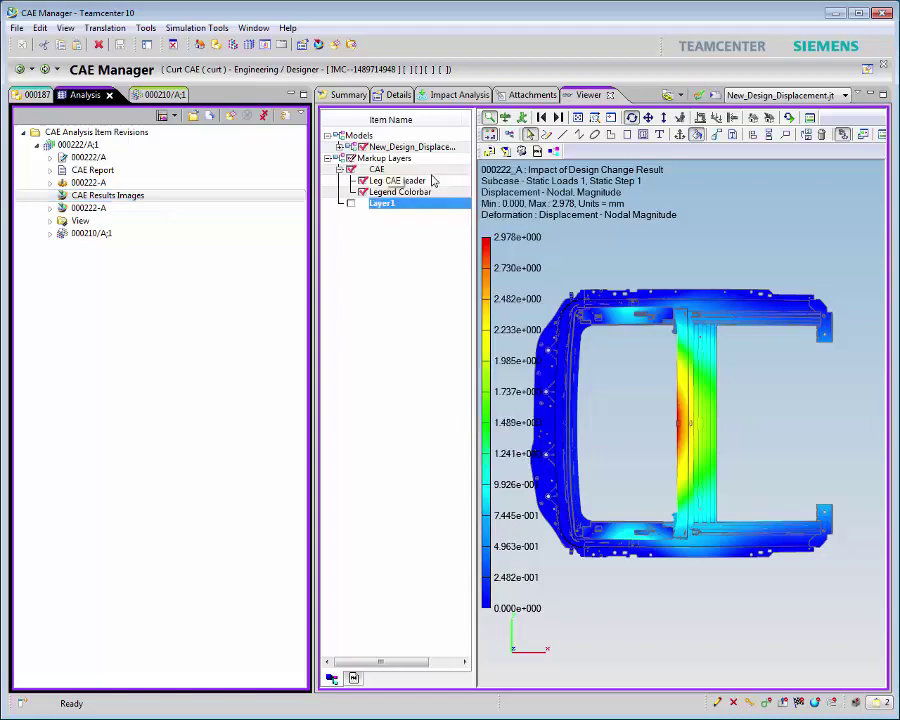
Place a size-16 text note 'Displacement reduced by ~0.3 mm' on the red crossbar.
left_click(660, 136)
scroll(668, 300, "up", 5)
scroll(668, 302, "up", 2)
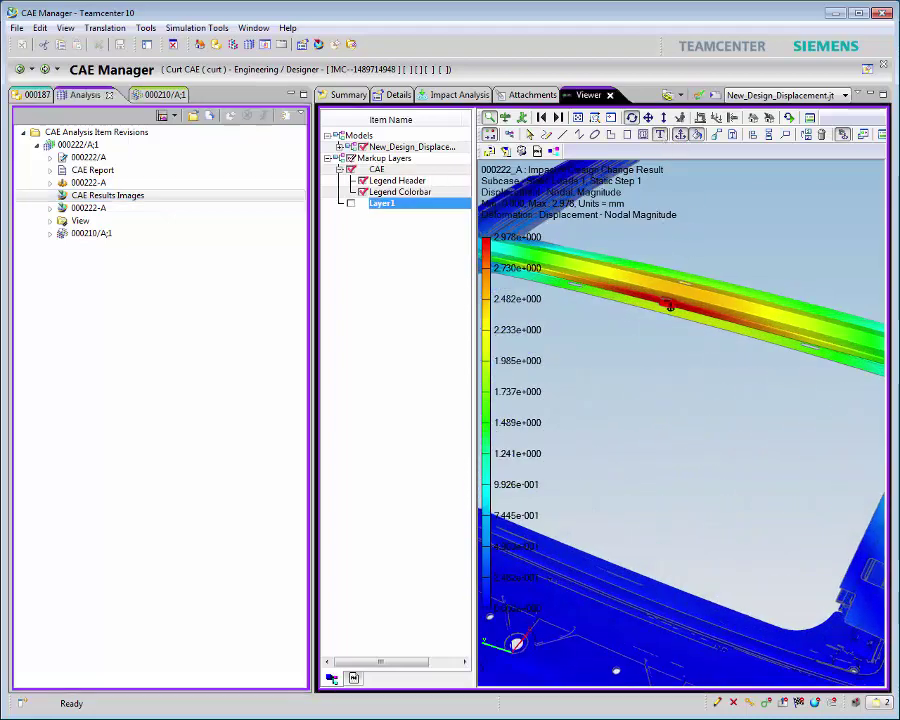
left_click(668, 303)
type("Displacement reduced by ~0")
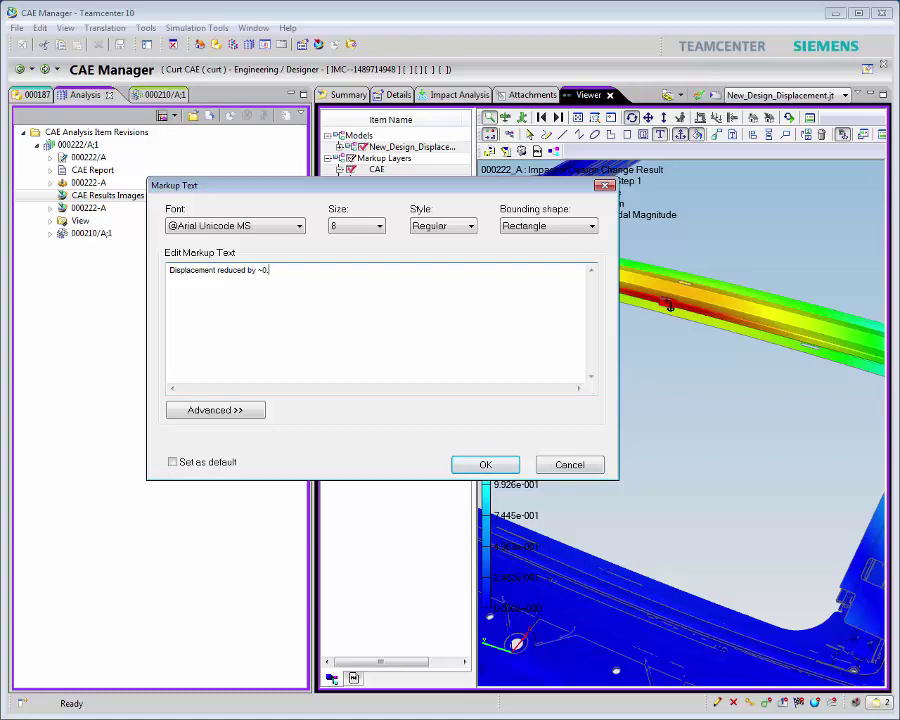
type(".3 mm")
left_click(378, 226)
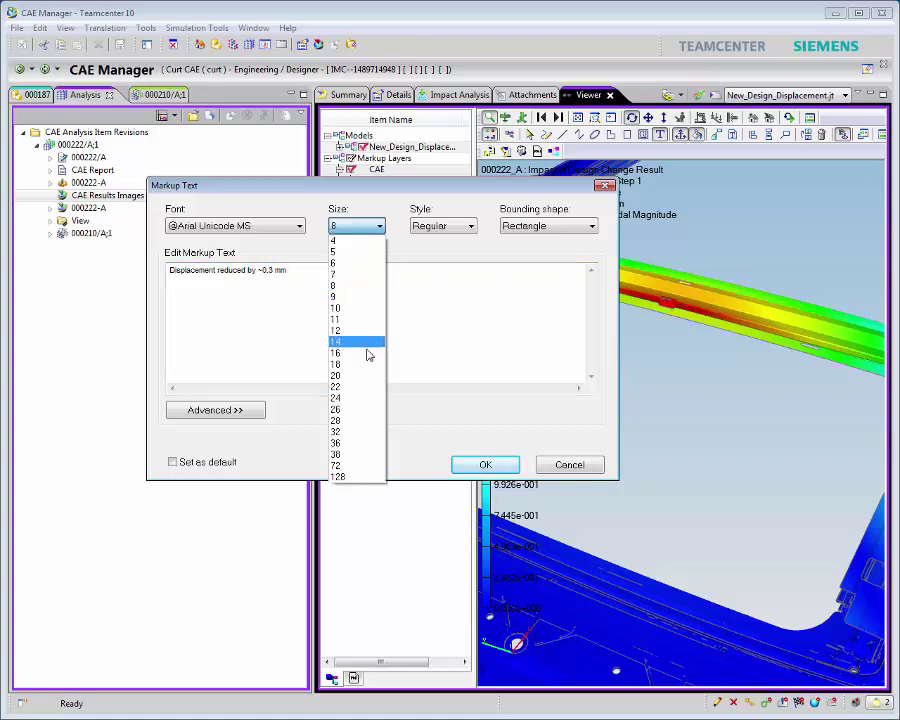
left_click(367, 353)
left_click(485, 466)
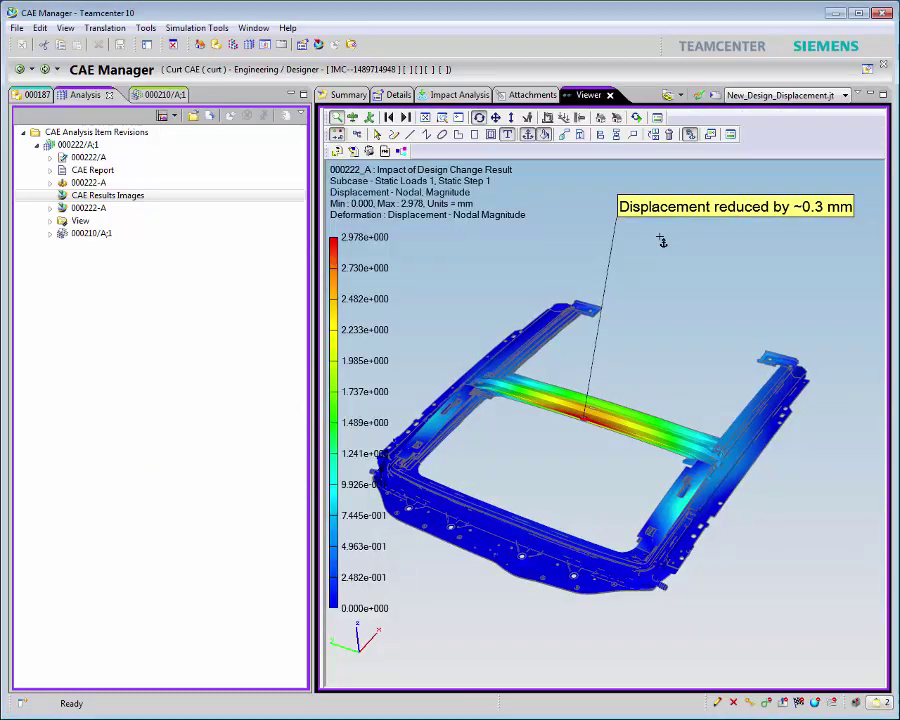
left_click(661, 241)
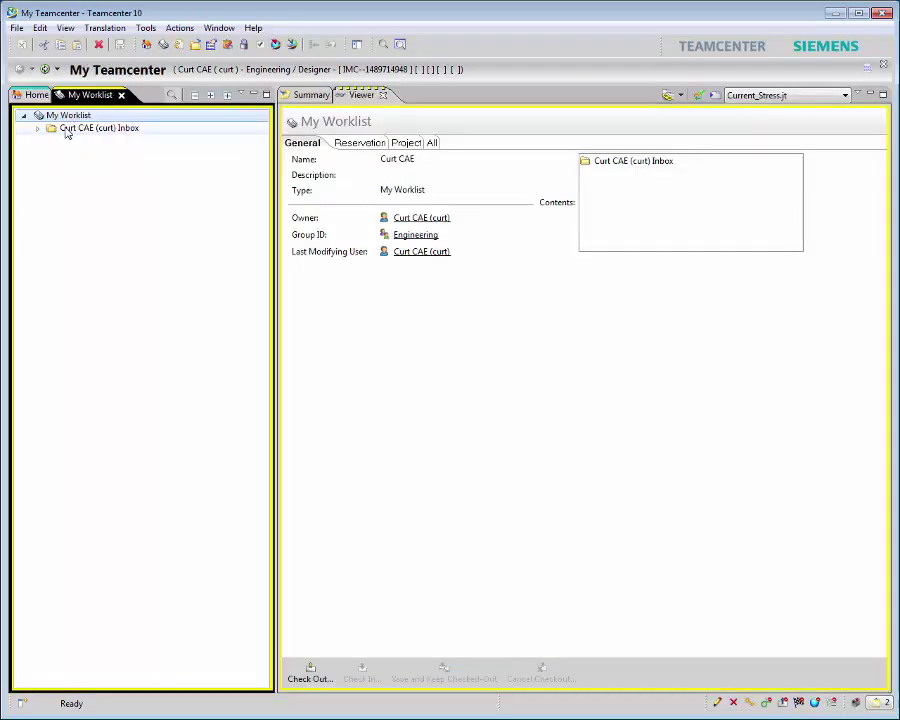
Paste the results images and report into the Sunroof task's References.
left_click(37, 128)
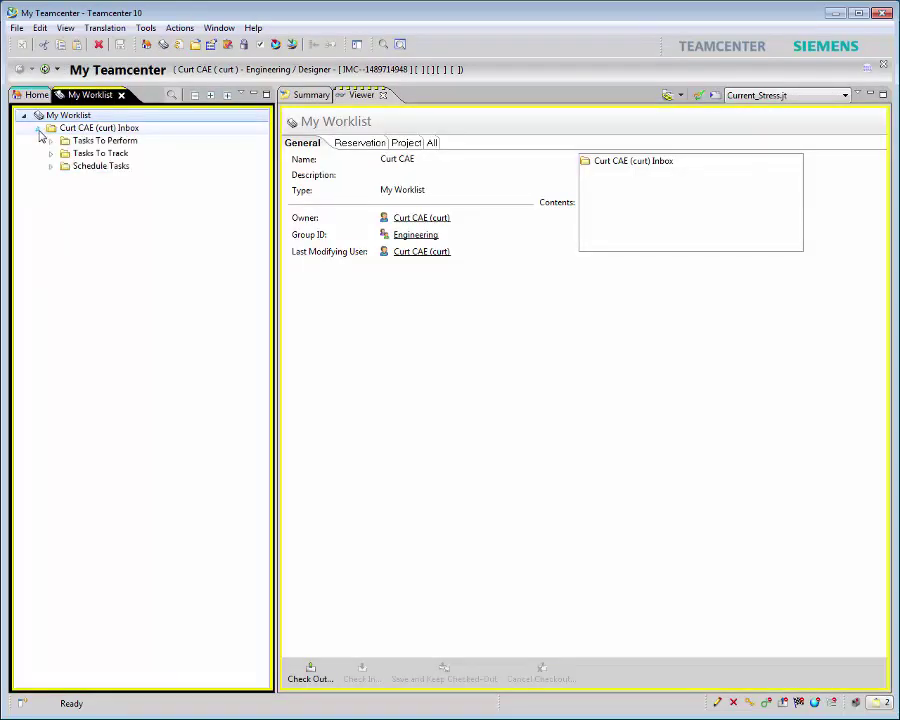
left_click(51, 140)
left_click(63, 153)
left_click(78, 178)
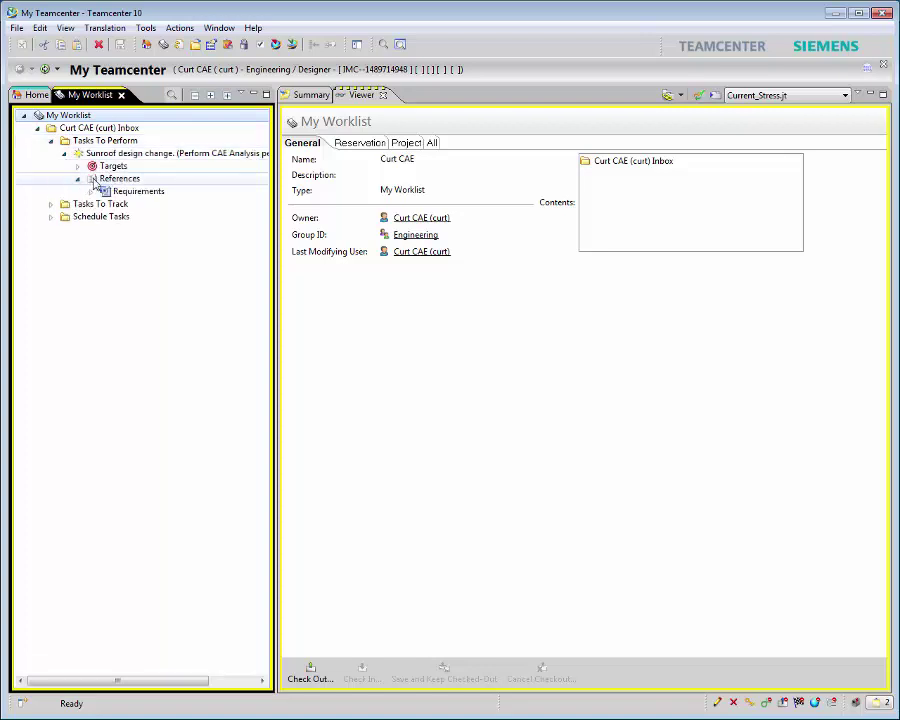
right_click(112, 179)
left_click(148, 239)
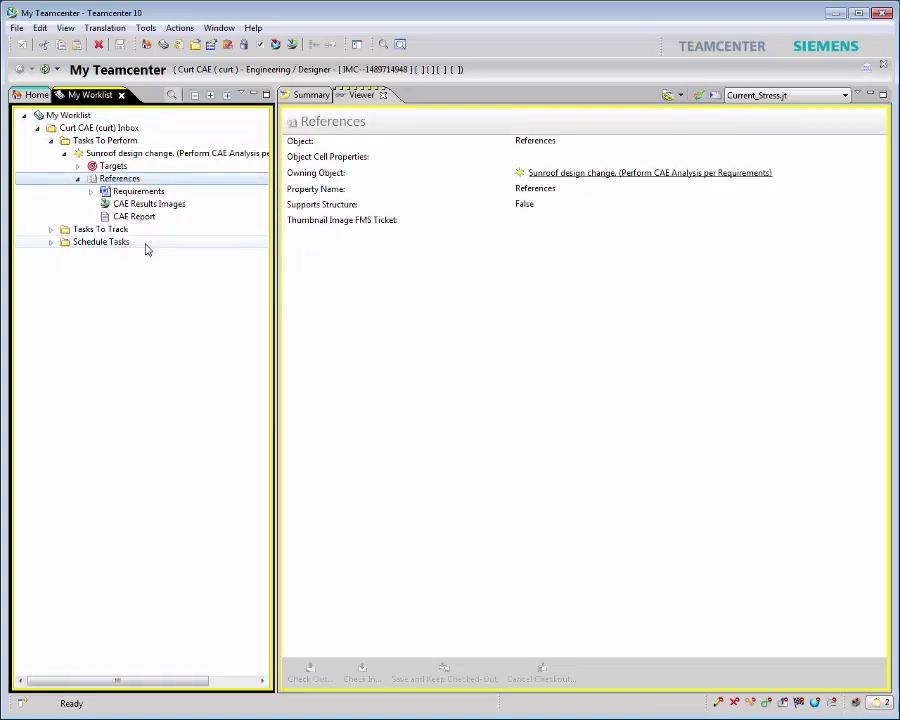
Comment that the design change slightly reduces deflection, then mark the task Complete.
left_click(169, 156)
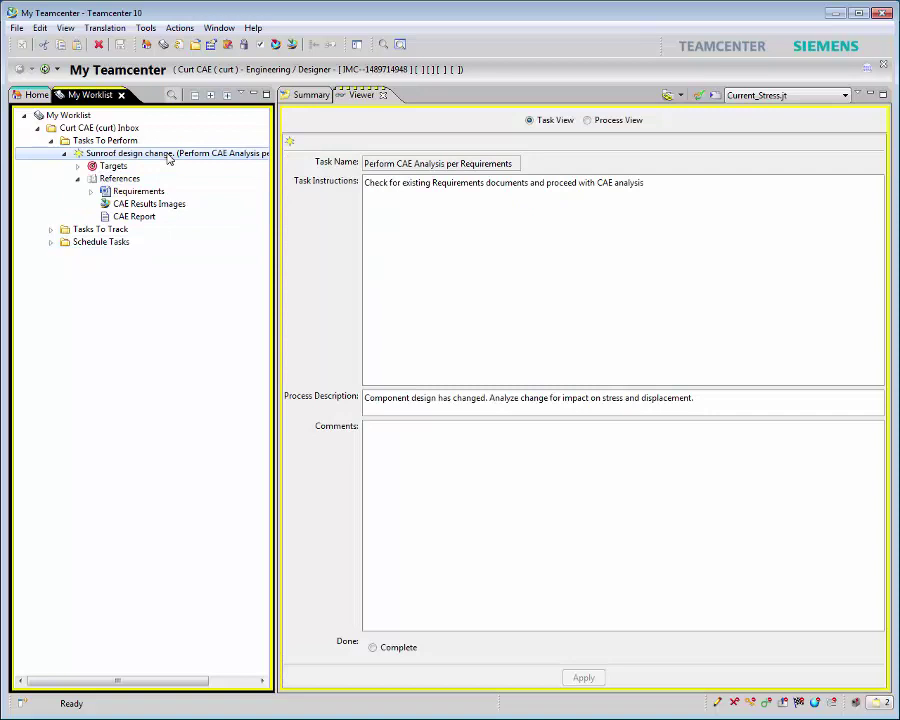
left_click(381, 439)
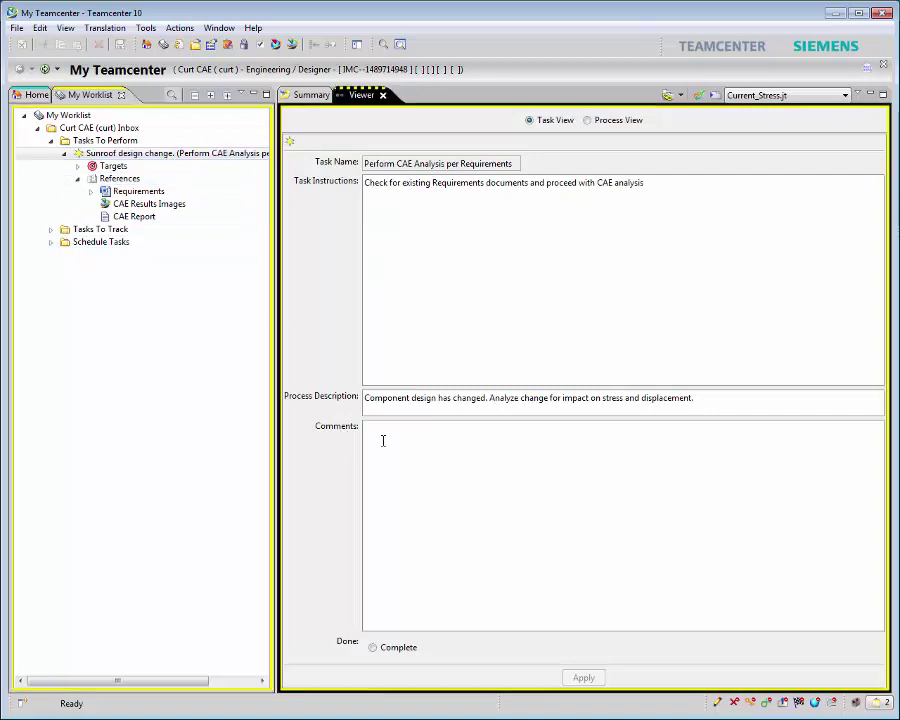
type("Analysis complete. Design cha")
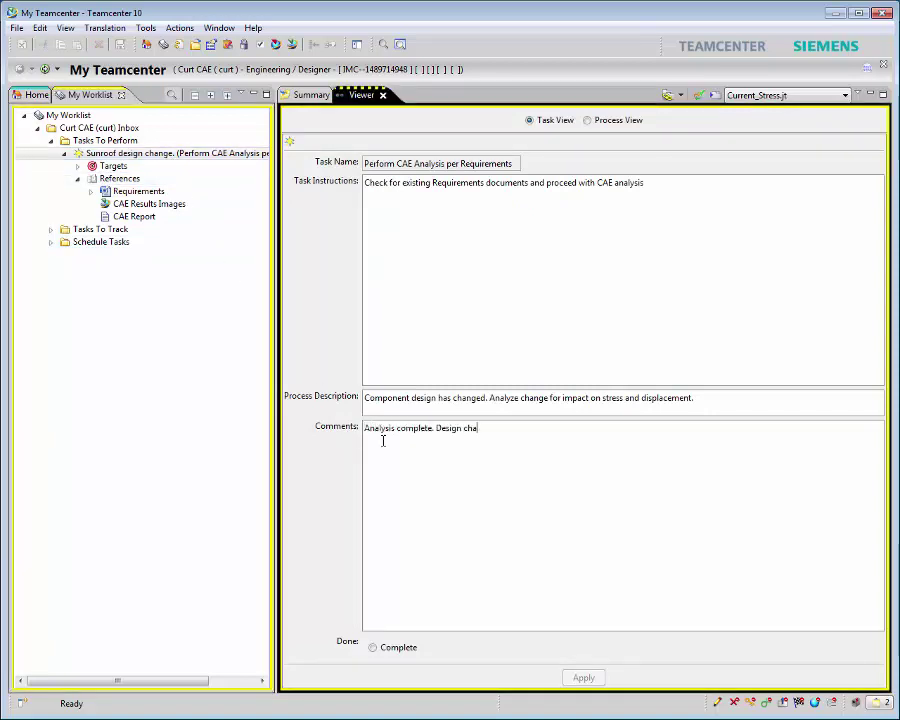
type("nge actually reduces deflection a small amount. Stress is unchanged.")
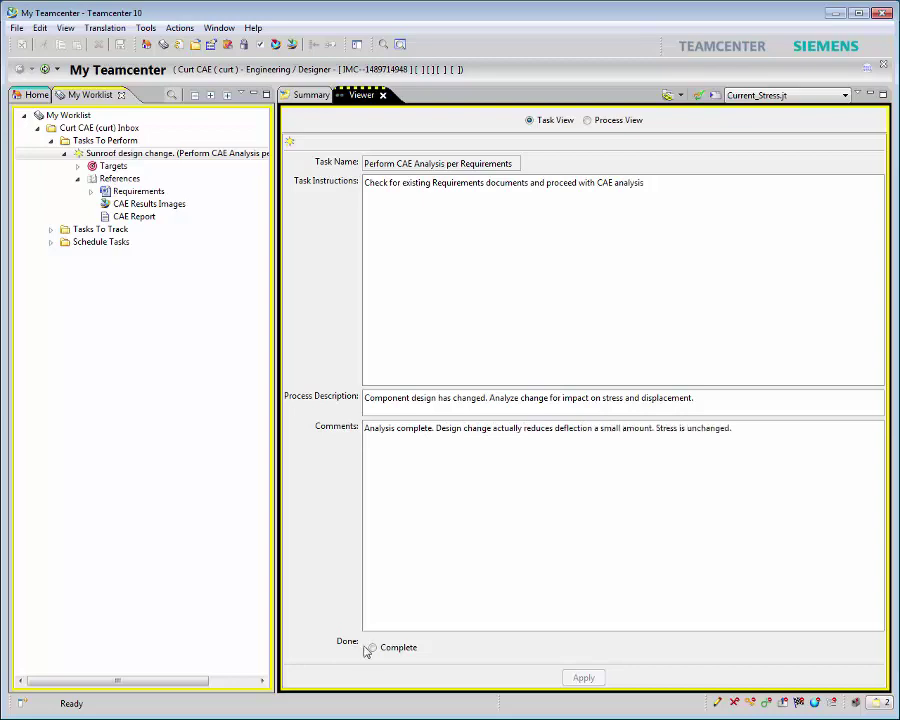
left_click(395, 648)
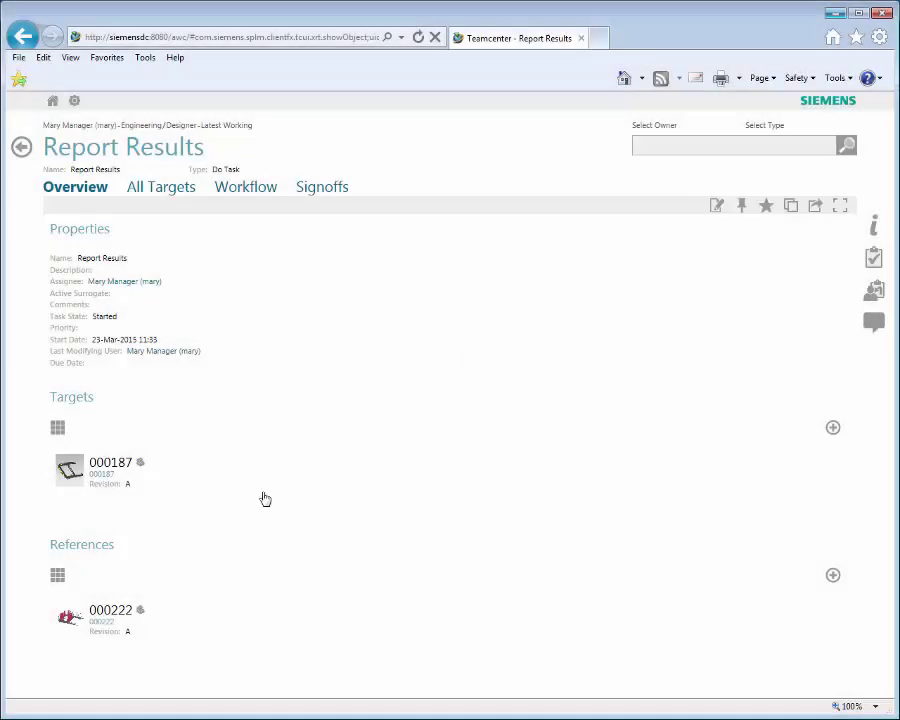
View analysis 000222's CAE Results Images, tilting the roof obliquely and fitting it in view.
left_click(270, 611)
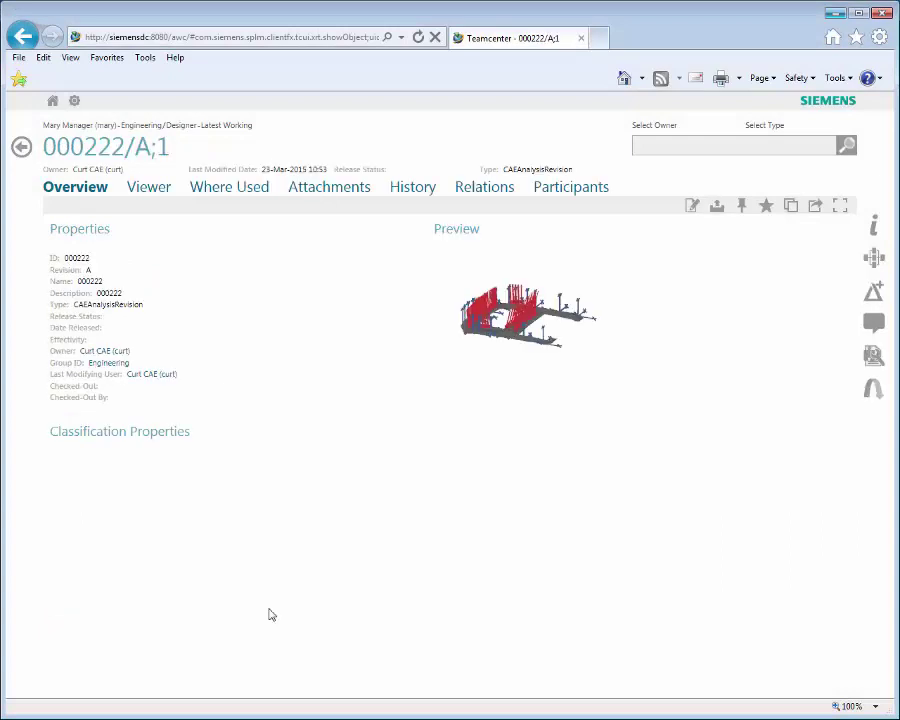
left_click(319, 192)
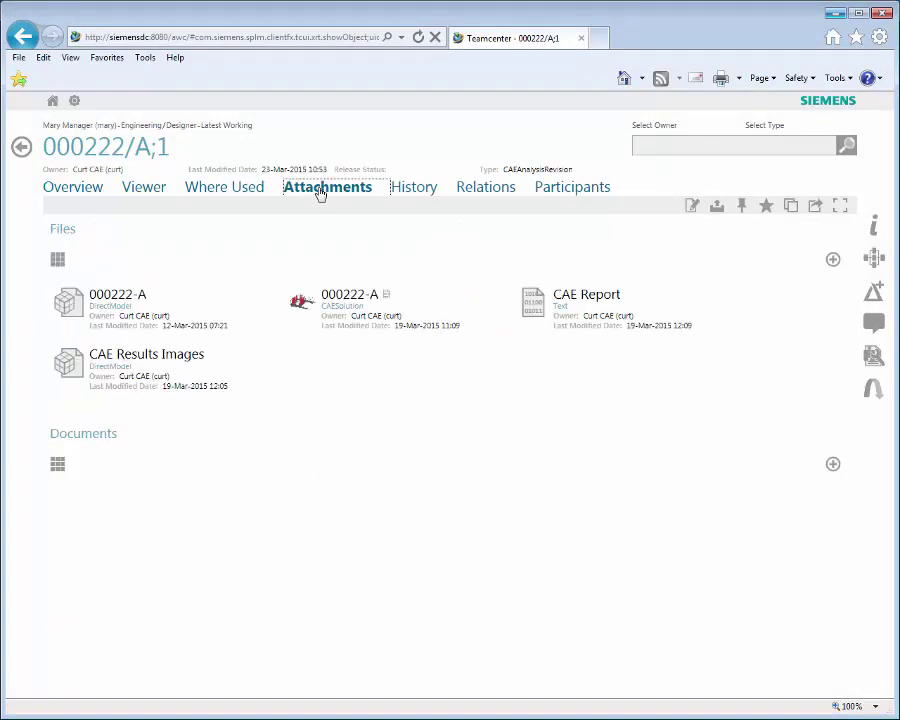
left_click(155, 364)
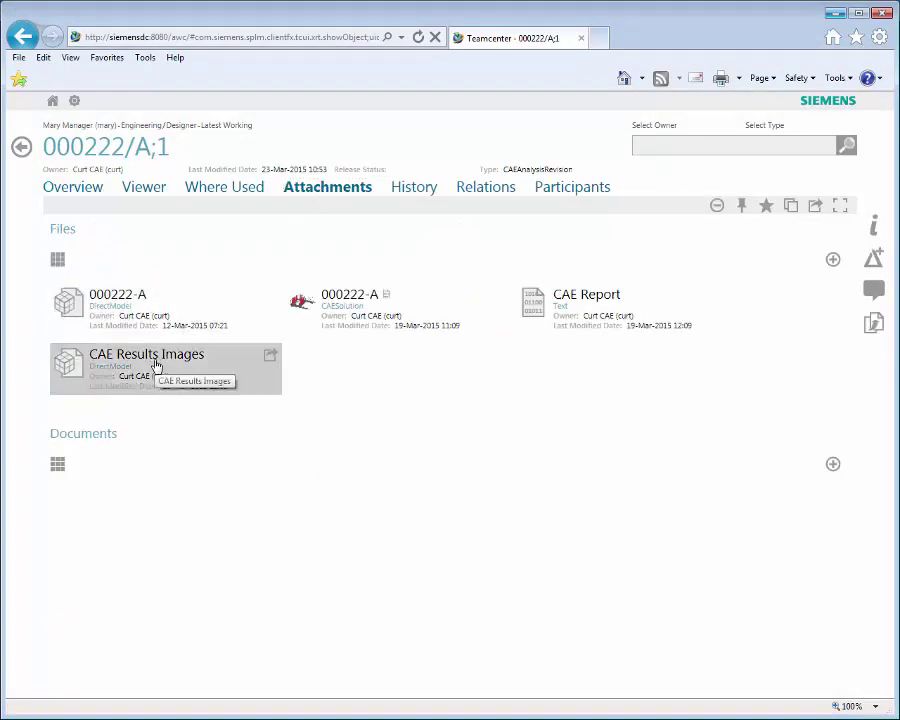
left_click(270, 356)
scroll(566, 526, "up", 5)
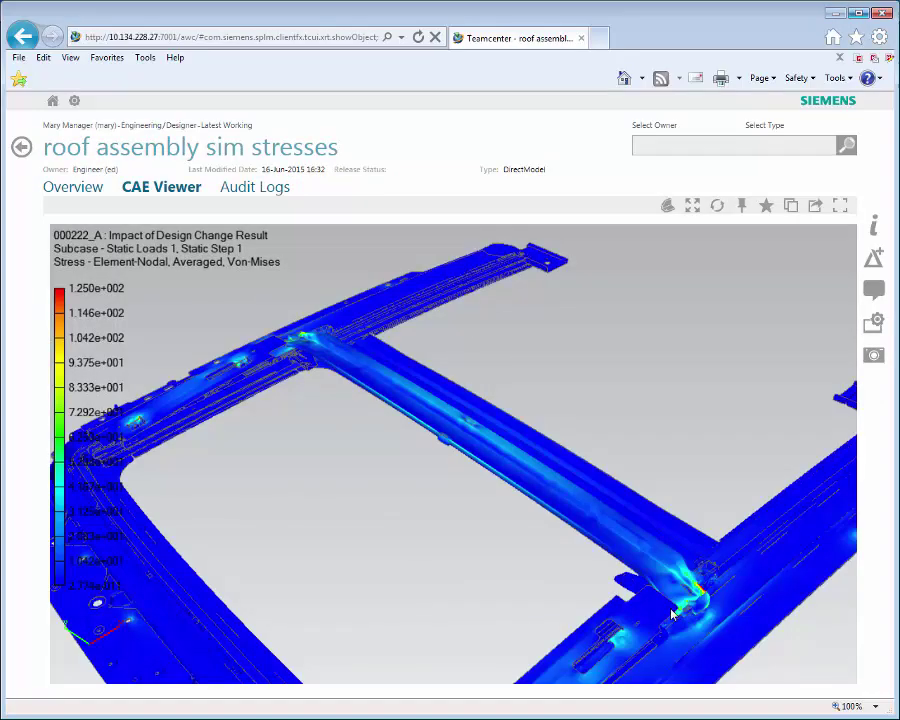
mouse_move(566, 526)
left_mouse_down()
mouse_move(555, 584)
mouse_move(569, 446)
mouse_move(729, 446)
left_mouse_up()
left_click(695, 207)
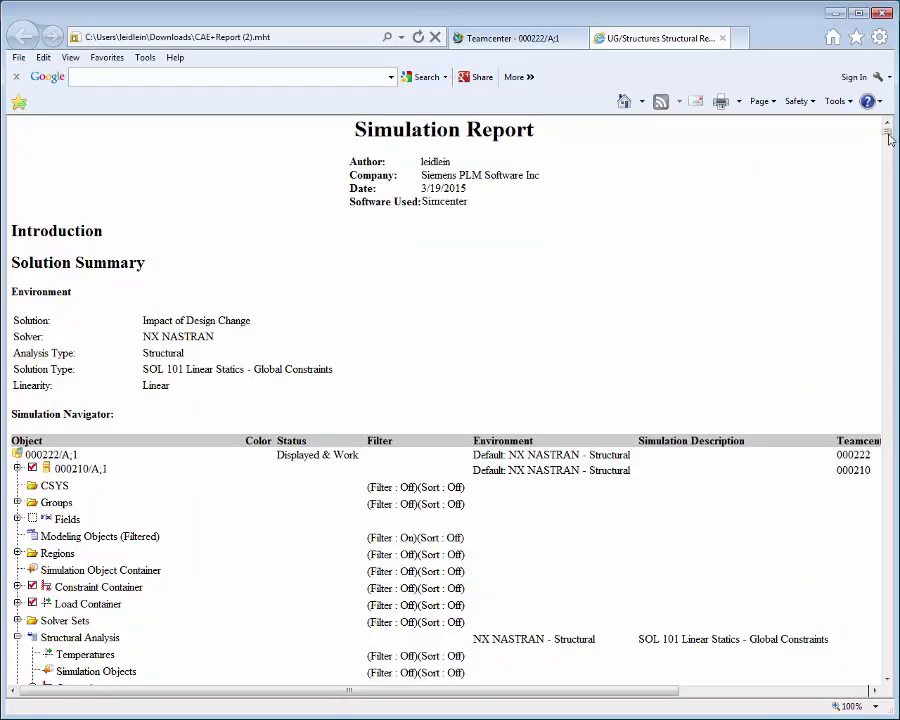
Scroll the Simulation Report to its displacement and von Mises stress images.
left_click_drag(887, 135, 886, 672)
scroll(816, 561, "up", 2)
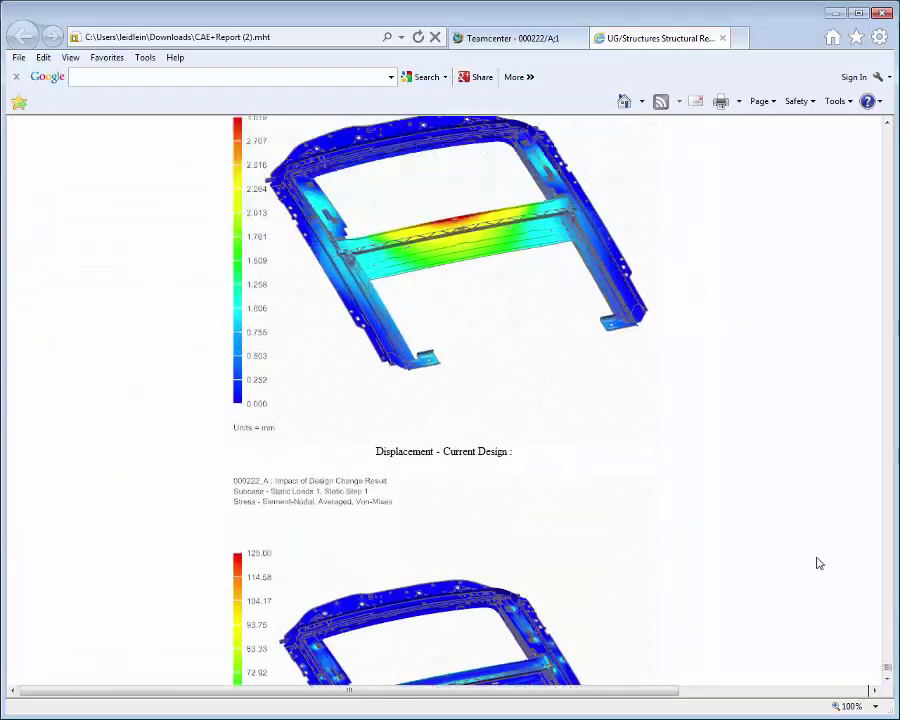
scroll(818, 563, "up", 2)
scroll(816, 561, "up", 3)
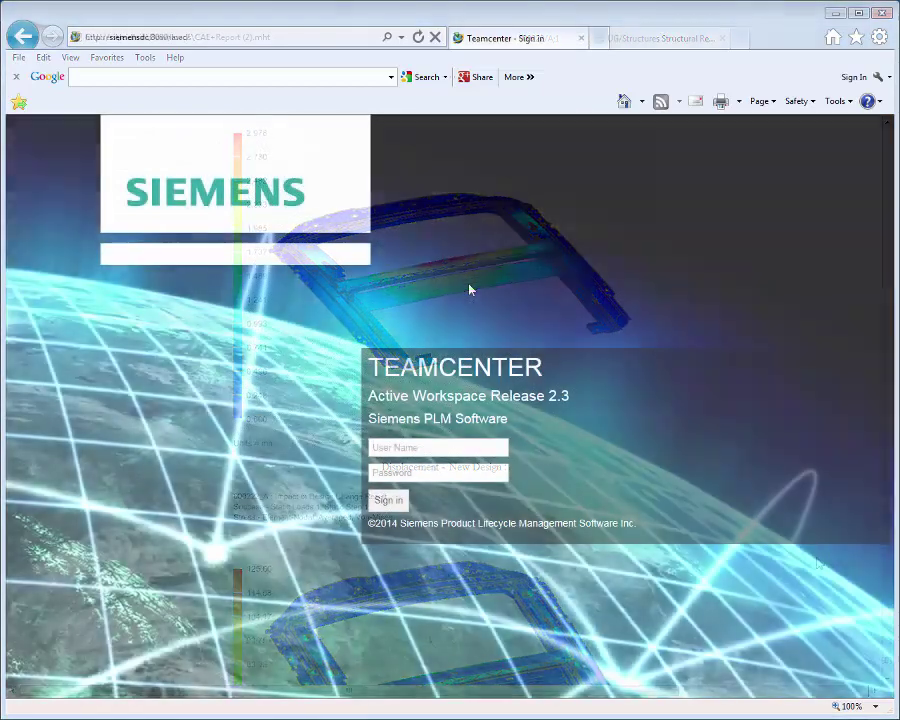